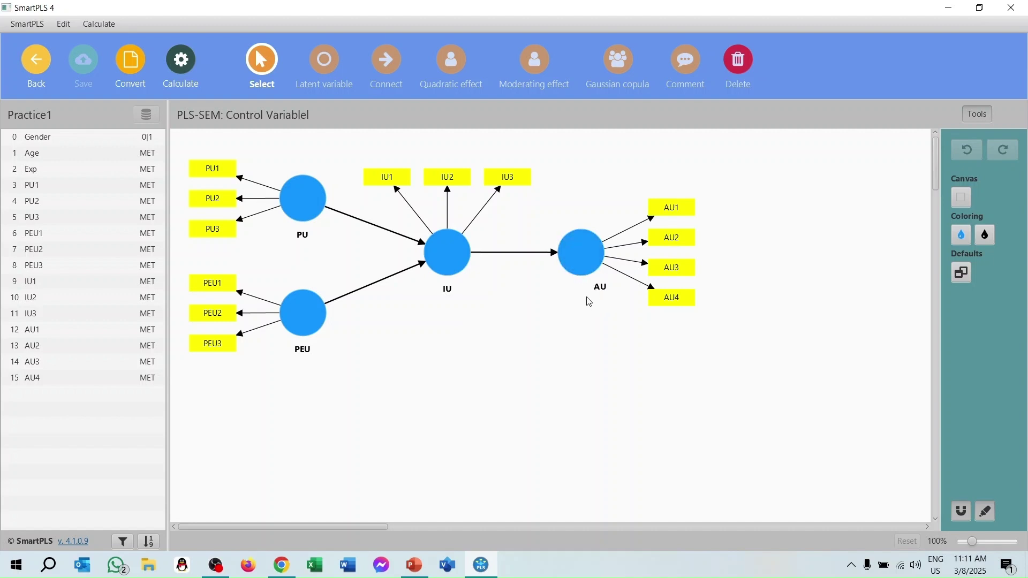
# Step: Run the PLS-SEM algorithm on the PU/PEU→IU→AU model
pyautogui.click(183, 63)
pyautogui.click(251, 100)
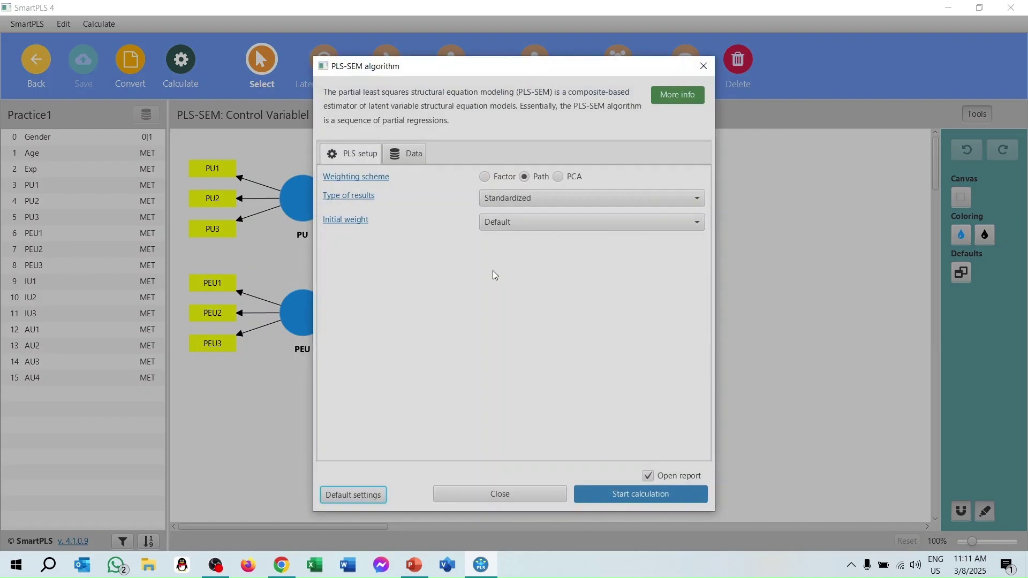
pyautogui.click(642, 491)
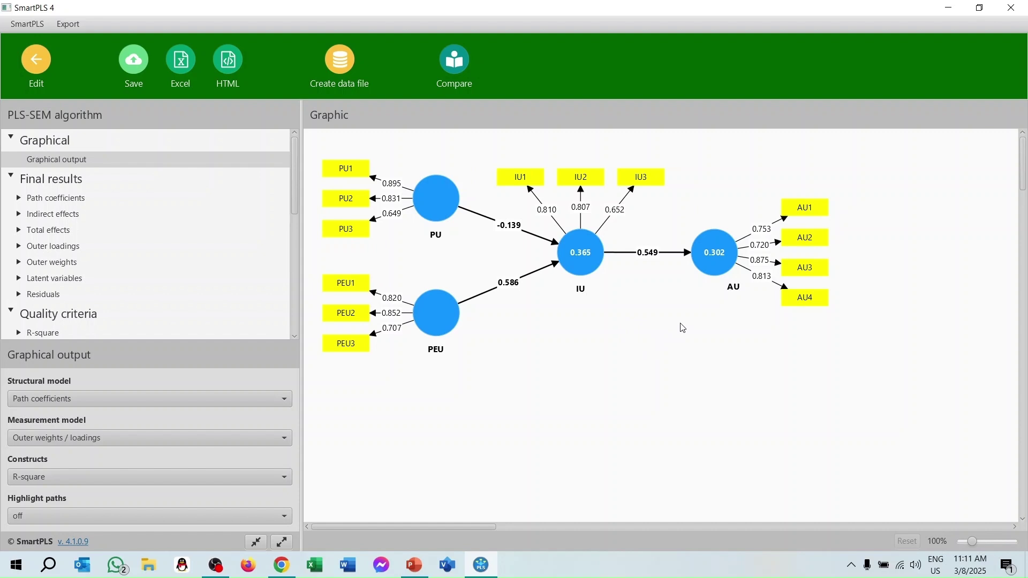
# Step: Review the model fit statistics, then AU's R-square (0.365 and 0.302) and reliability on the path diagram
pyautogui.scroll(-3, 107, 278)
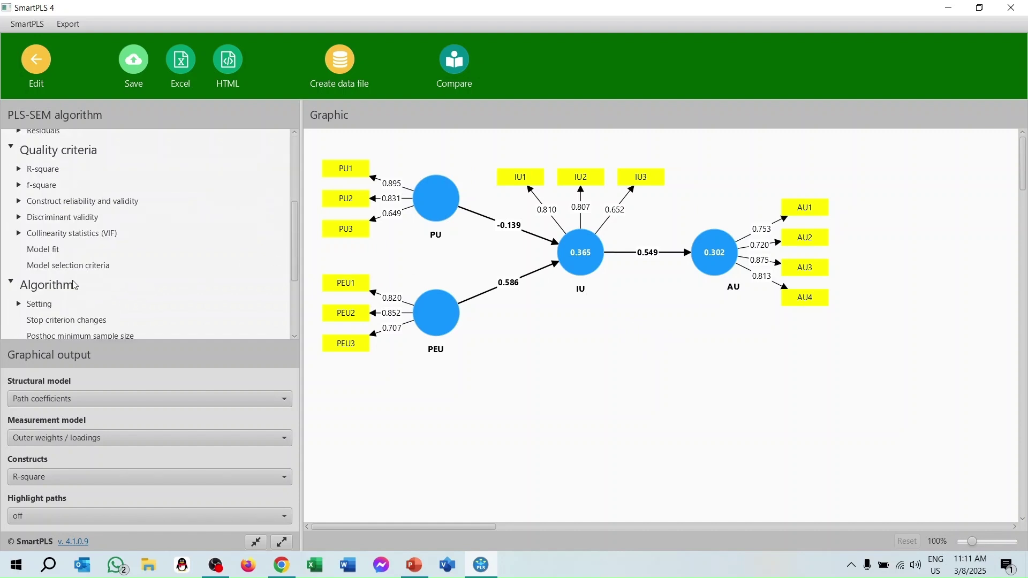
pyautogui.click(44, 250)
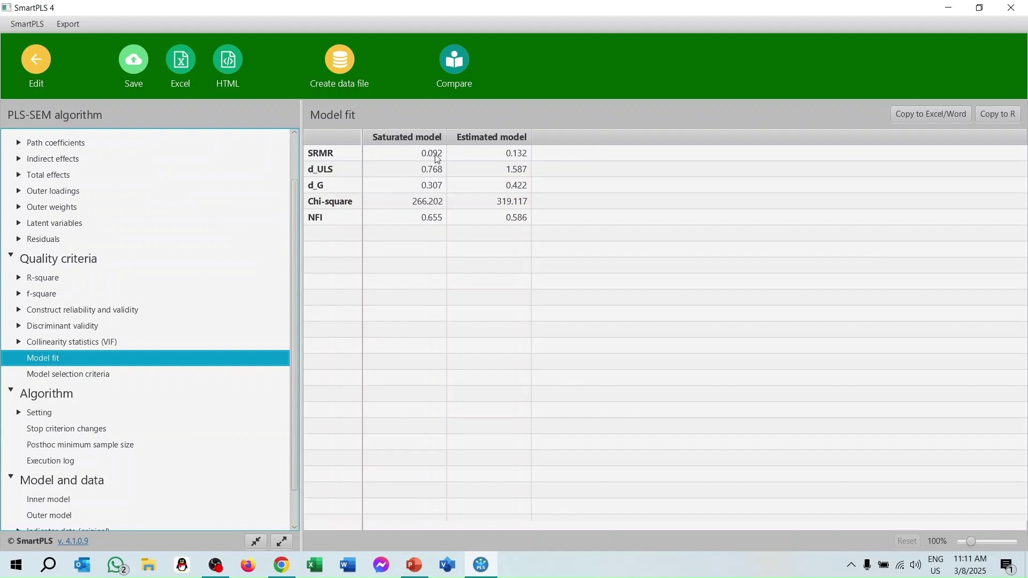
pyautogui.scroll(1, 27, 214)
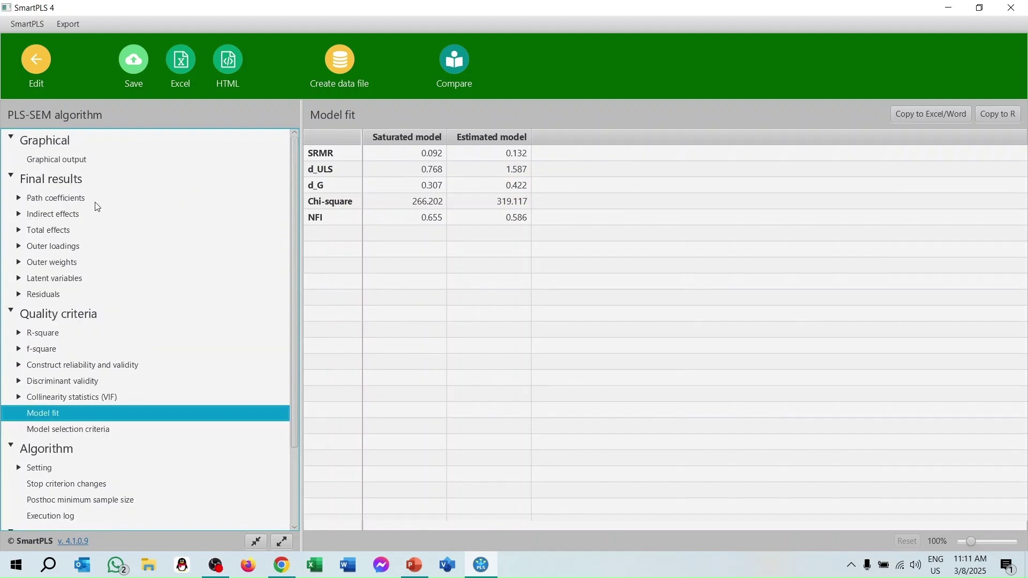
pyautogui.click(69, 165)
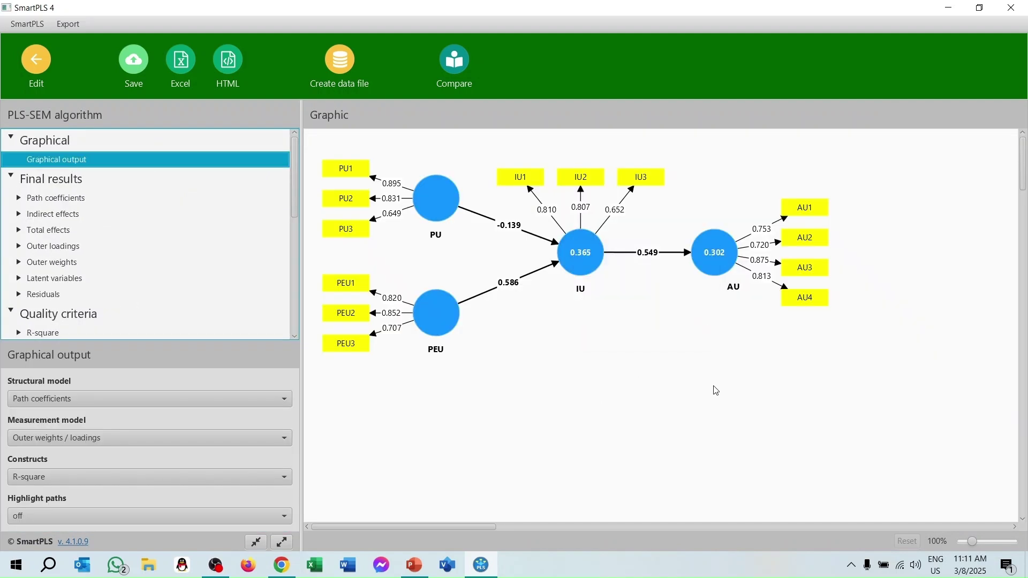
pyautogui.click(718, 260)
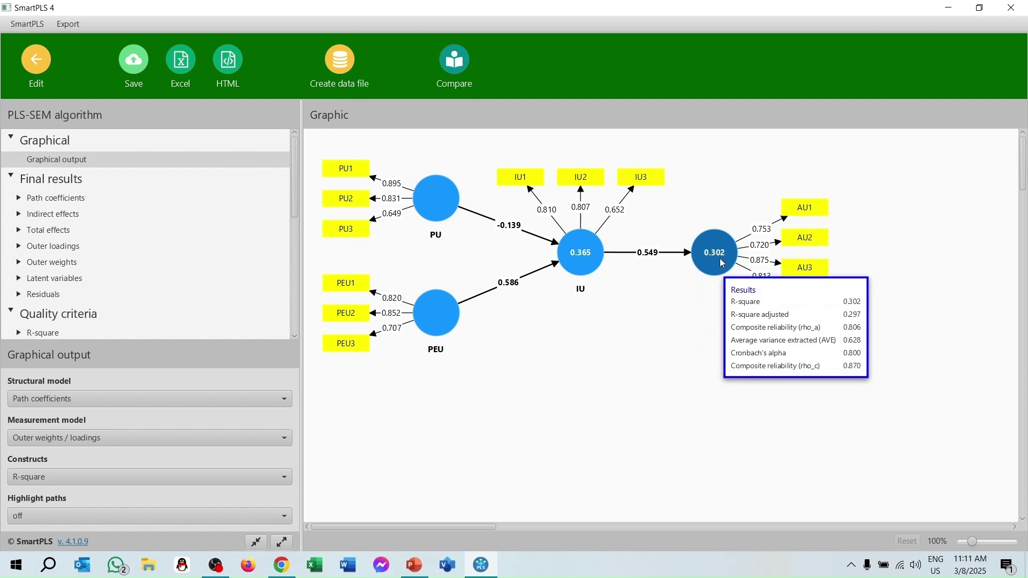
pyautogui.click(657, 330)
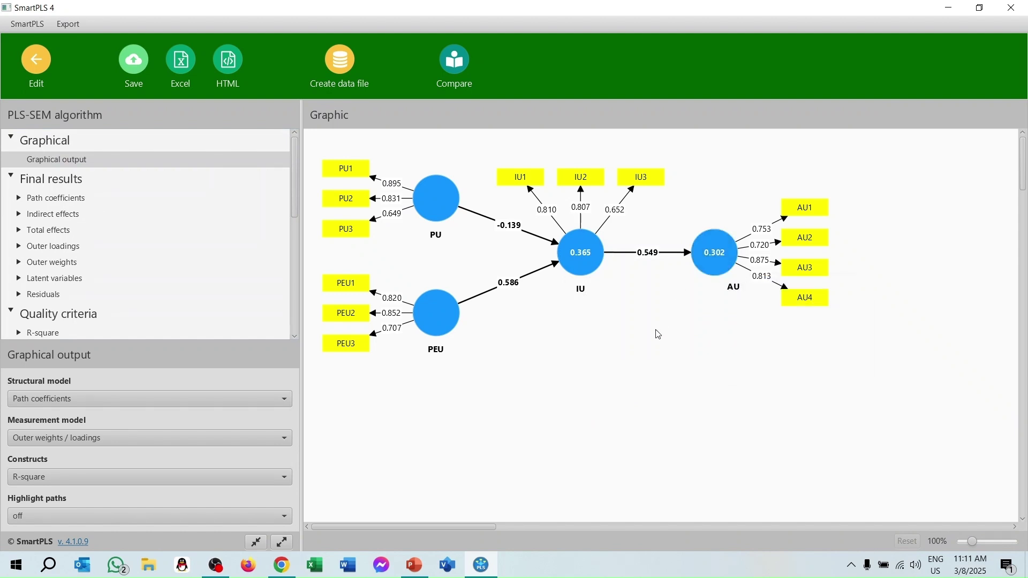
pyautogui.click(722, 262)
pyautogui.click(668, 352)
# Step: Run bootstrapping on the model from the editor
pyautogui.click(41, 69)
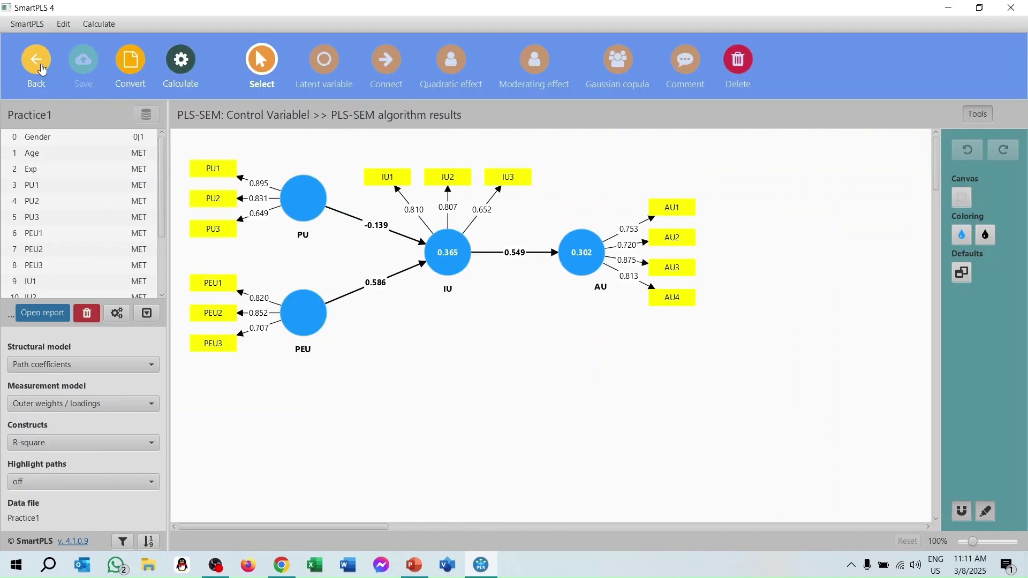
pyautogui.click(181, 63)
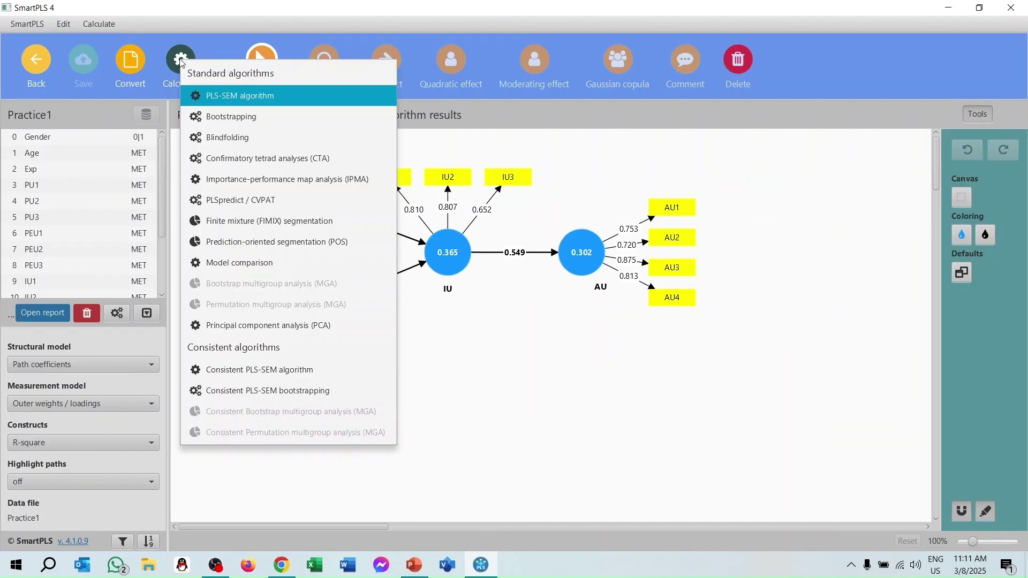
pyautogui.click(229, 116)
pyautogui.click(638, 493)
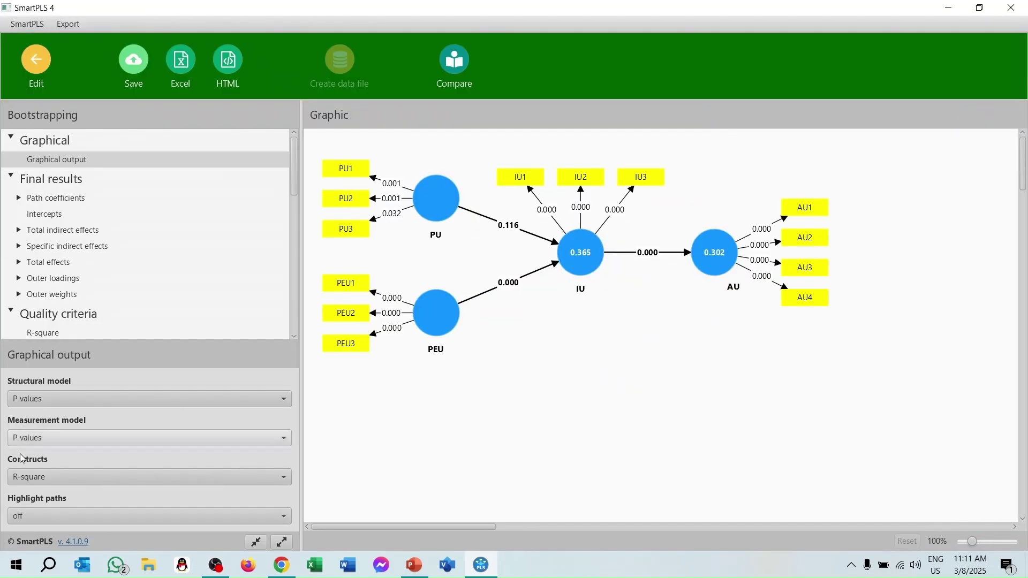
# Step: Label structural paths with T values (1.573, 9.838, 10.048) and check the path coefficient significance table
pyautogui.click(103, 402)
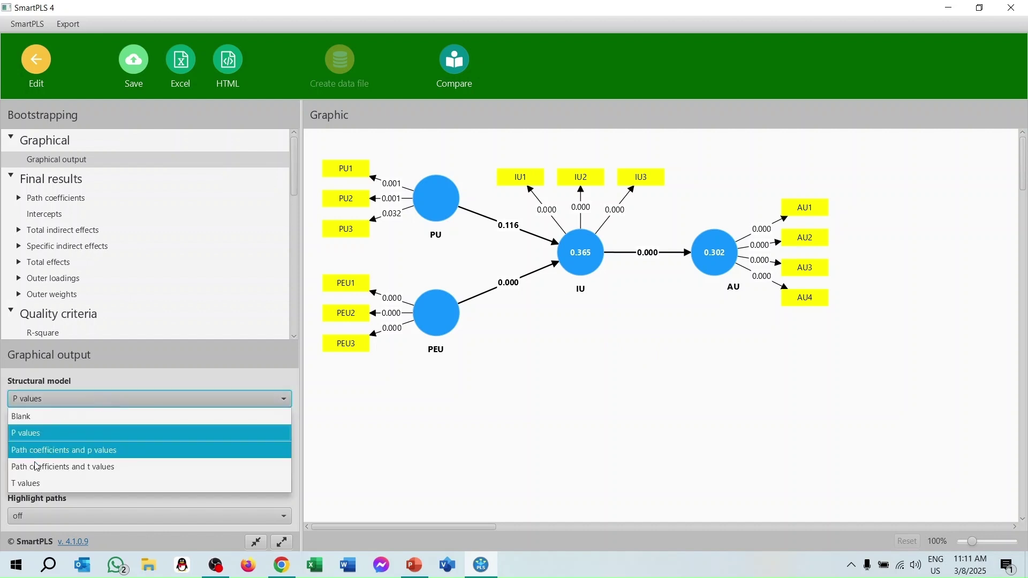
pyautogui.click(34, 483)
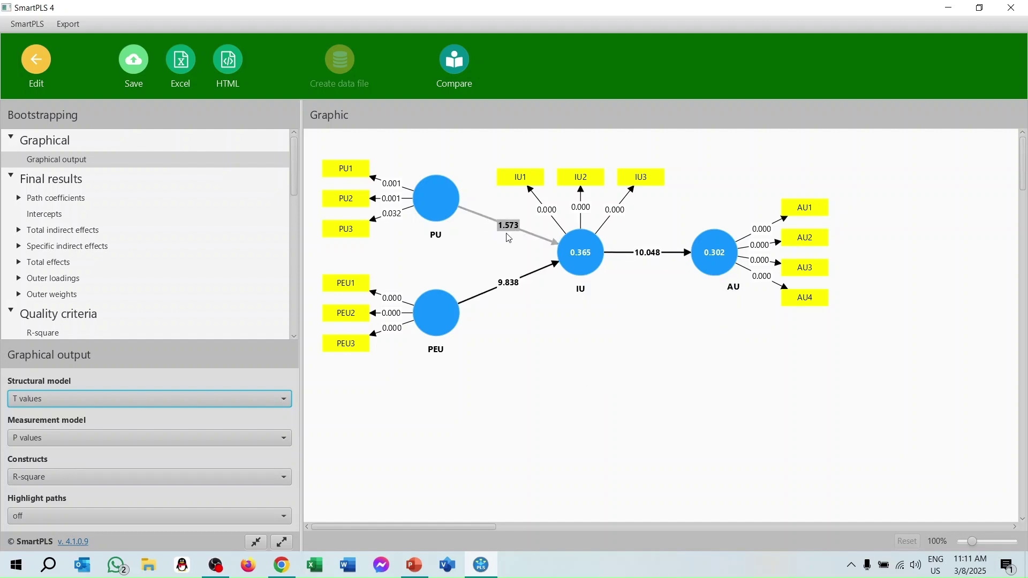
pyautogui.moveTo(714, 255)
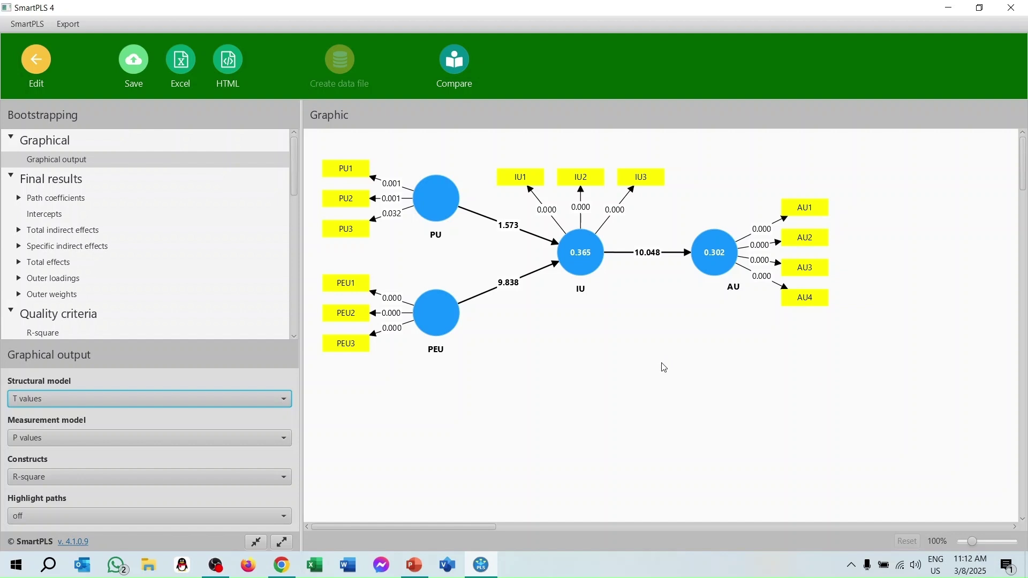
pyautogui.click(77, 201)
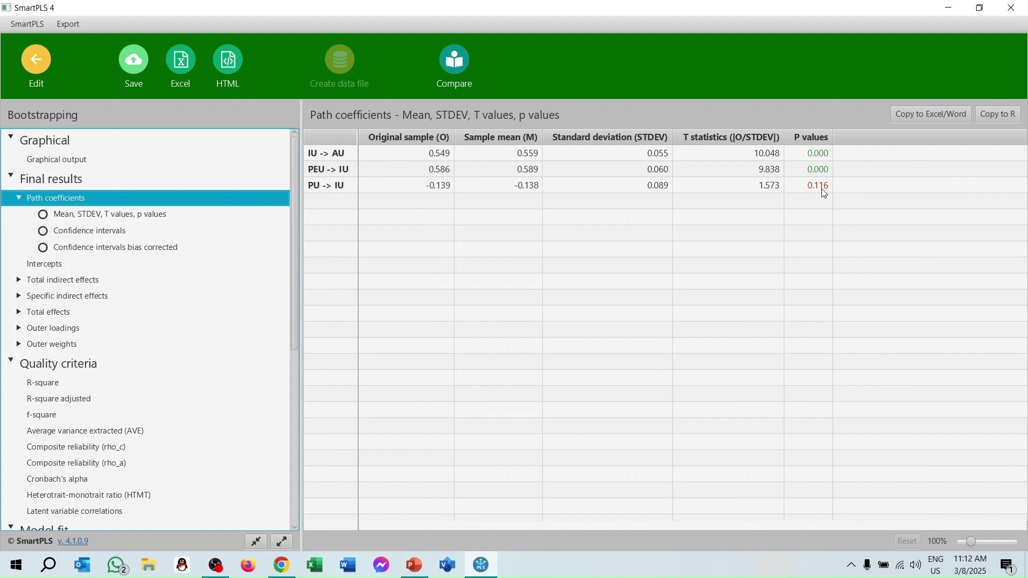
pyautogui.click(55, 161)
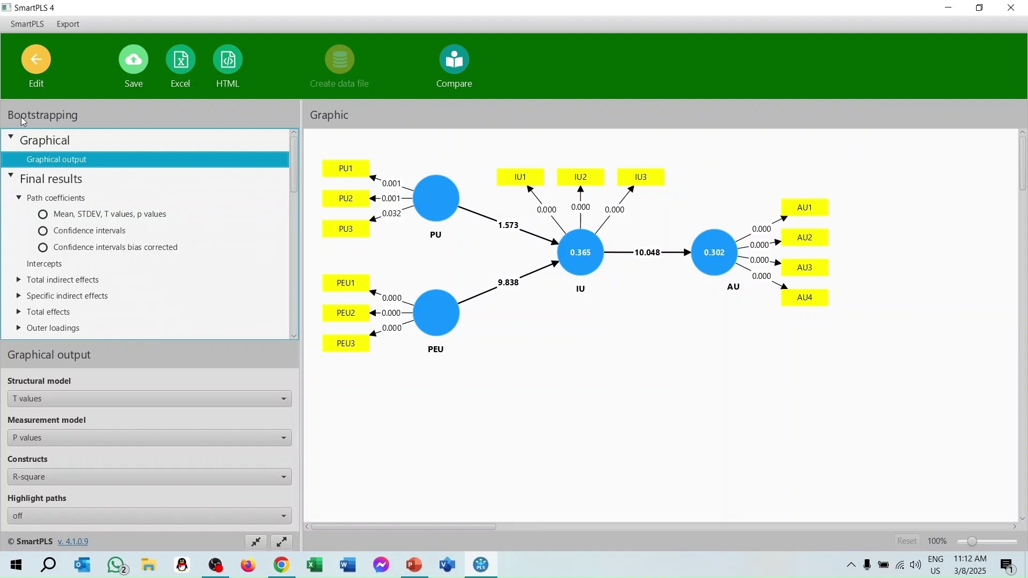
# Step: Add Age and Gender from the indicator list as single-indicator constructs on the canvas
pyautogui.click(36, 60)
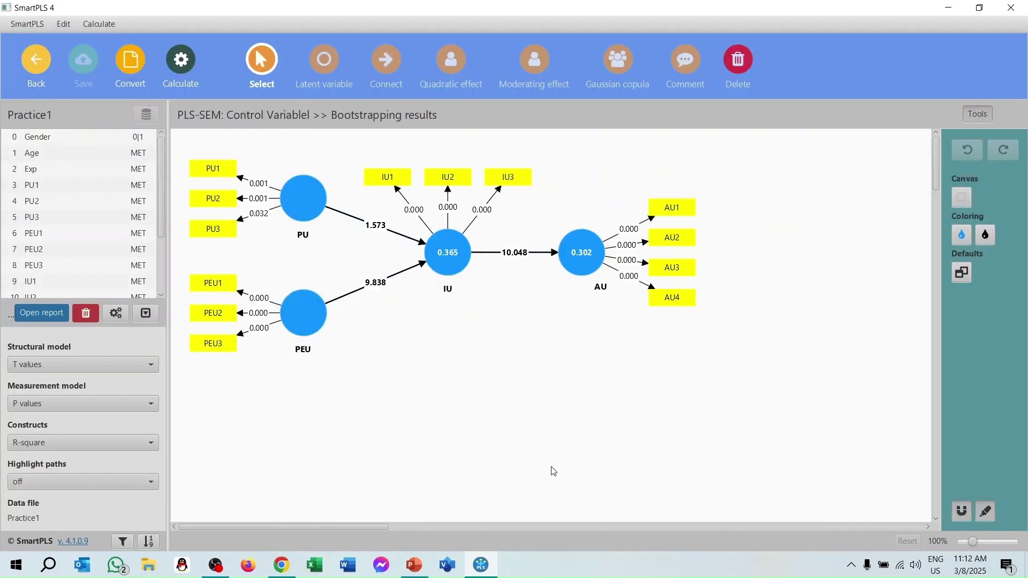
pyautogui.moveTo(580, 258)
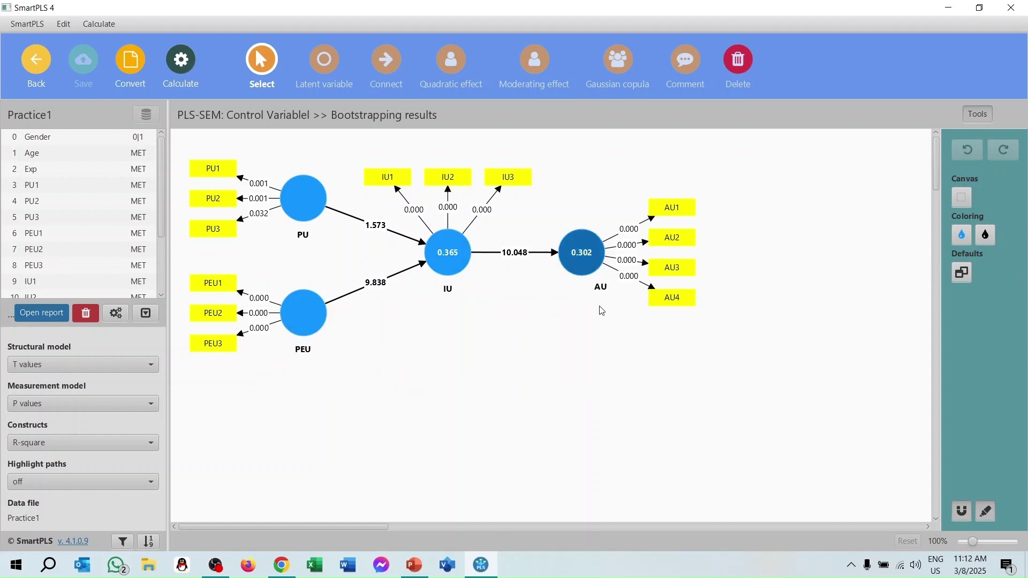
pyautogui.click(40, 156)
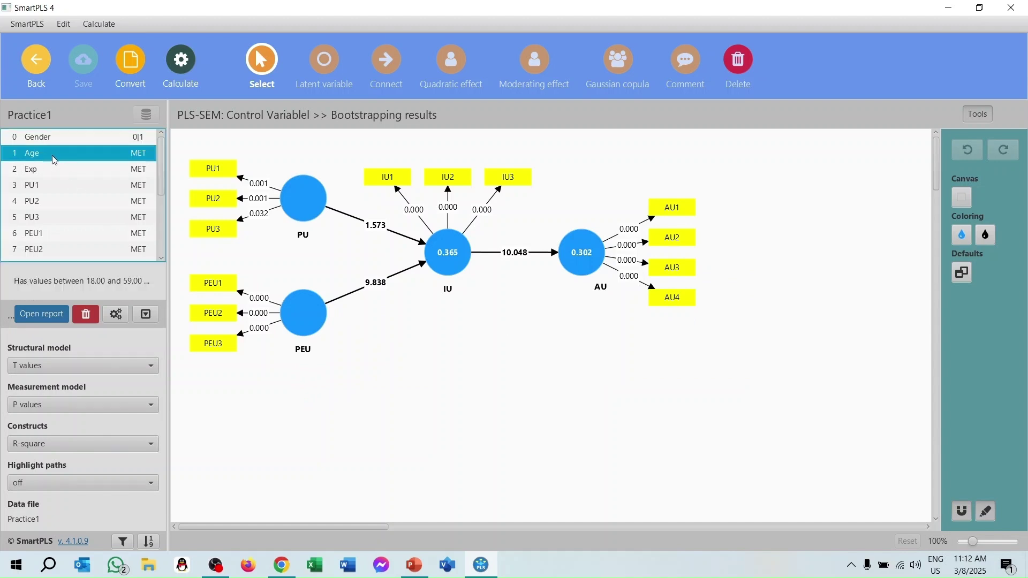
pyautogui.moveTo(52, 155); pyautogui.dragTo(599, 171)
pyautogui.press('Return')
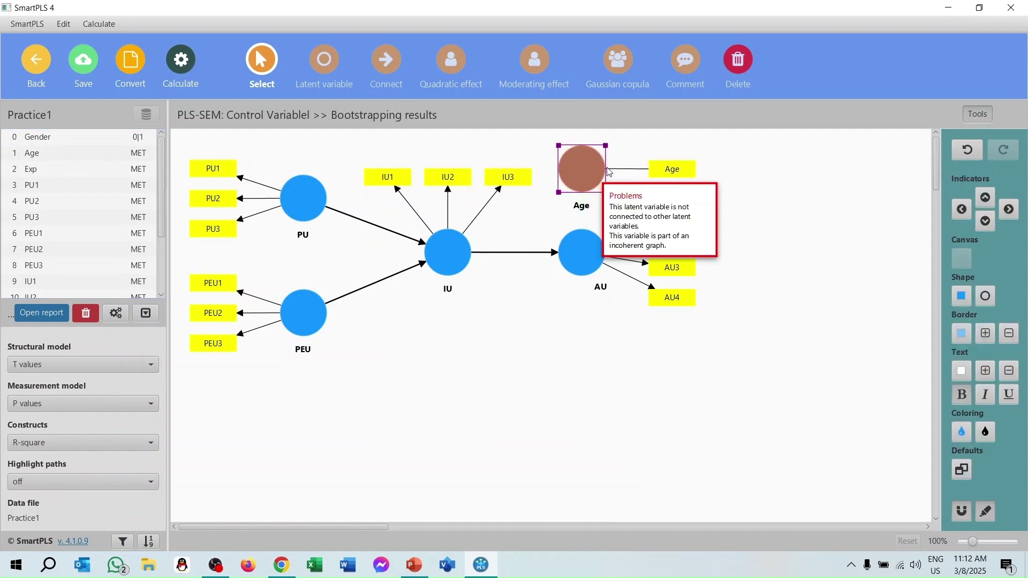
pyautogui.click(63, 139)
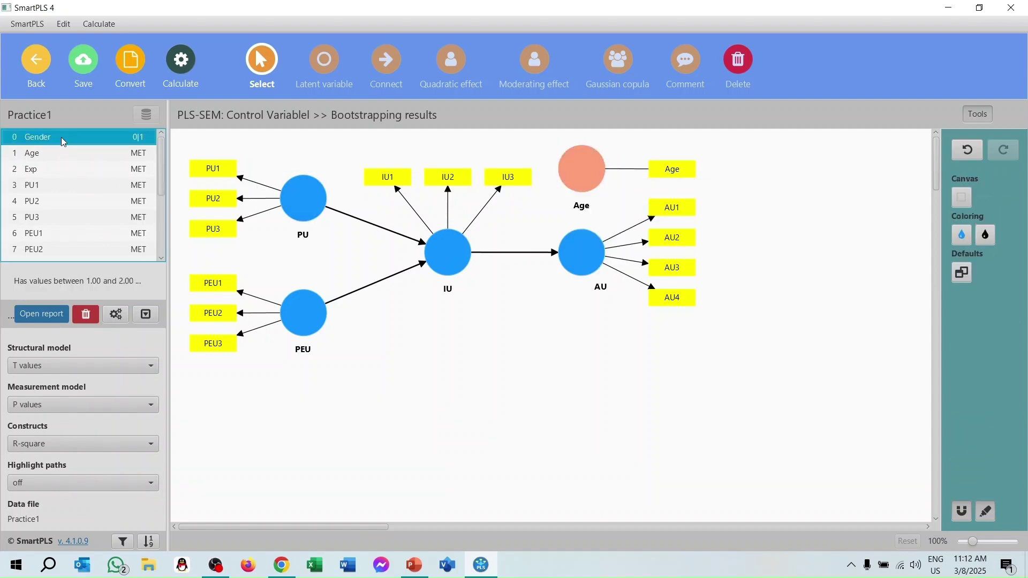
pyautogui.moveTo(64, 140); pyautogui.dragTo(579, 347)
pyautogui.press('Escape')
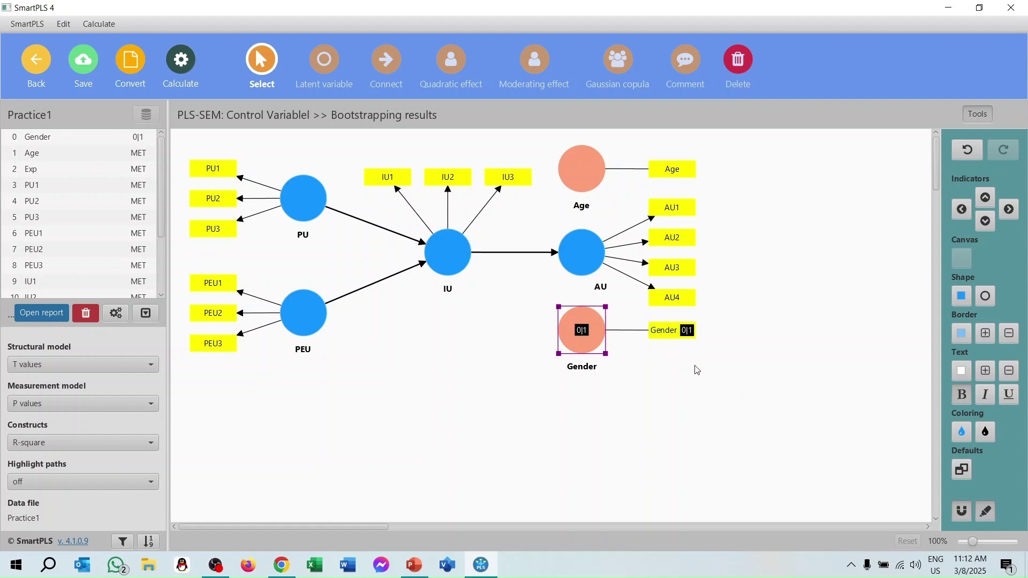
# Step: Add Exp as a single-indicator construct, placed below and right of PEU
pyautogui.click(590, 168)
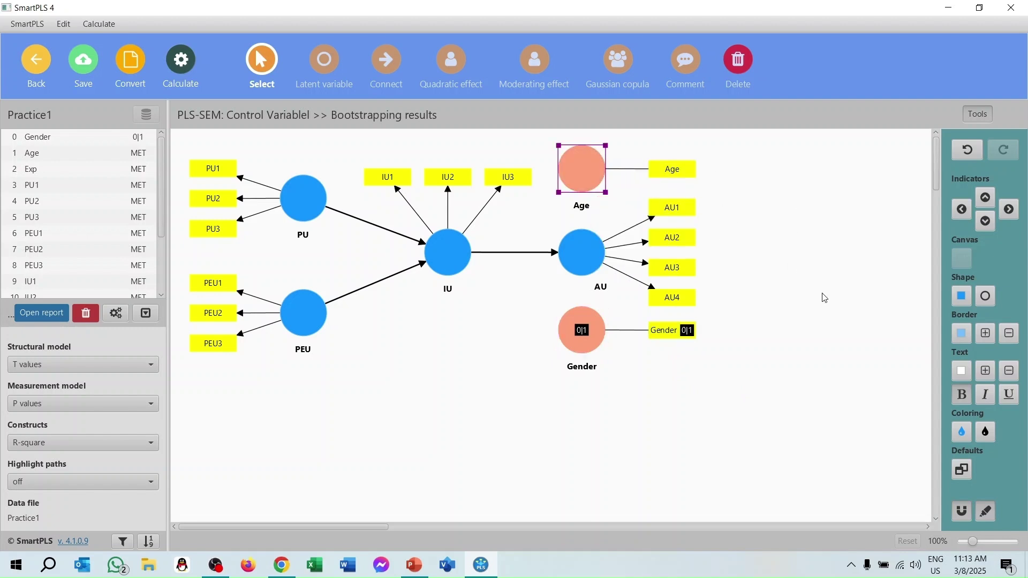
pyautogui.click(51, 169)
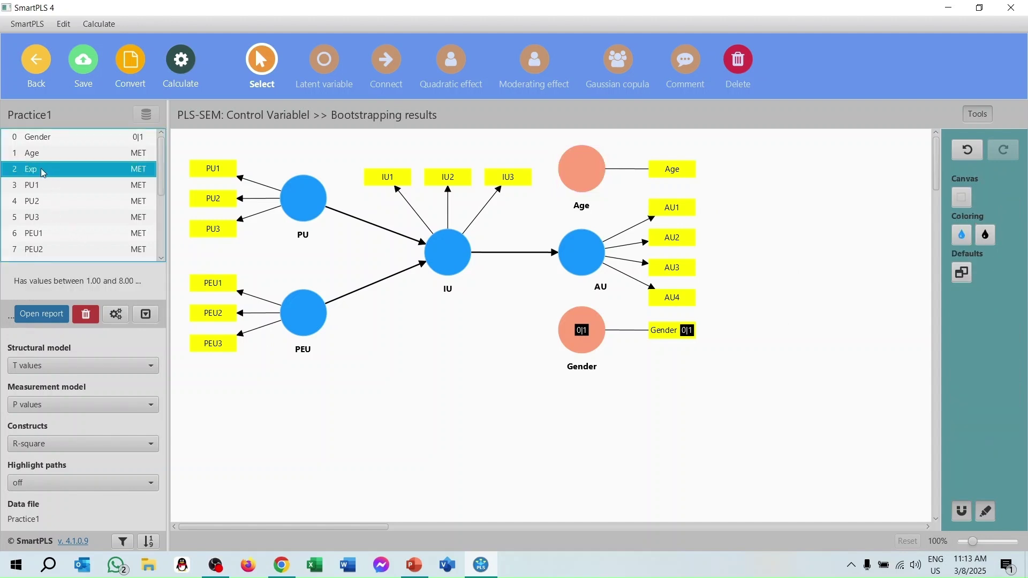
pyautogui.moveTo(379, 340); pyautogui.dragTo(489, 347)
pyautogui.press('Return')
pyautogui.click(710, 424)
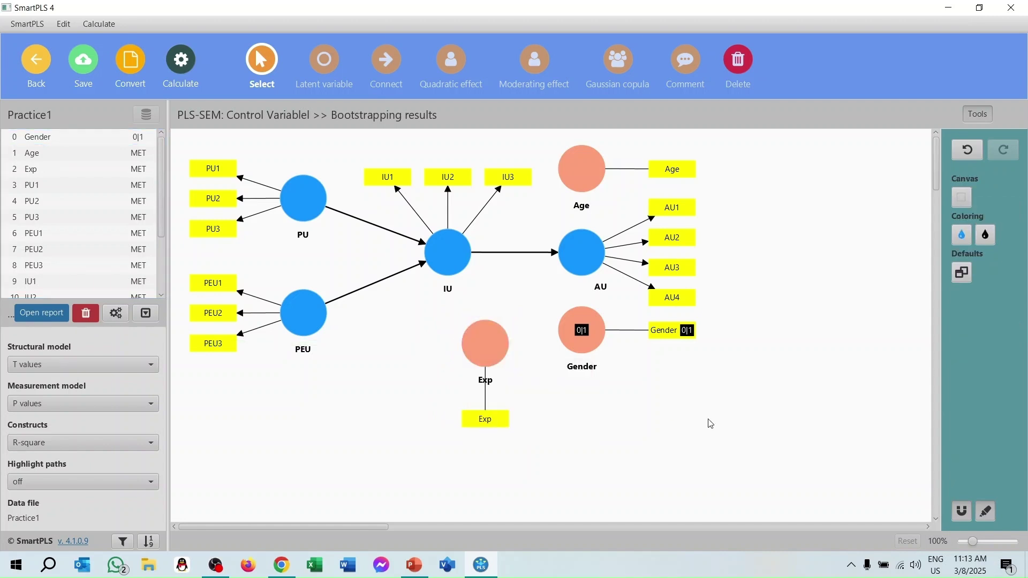
# Step: Draw control paths from Age, Gender and Exp into AU
pyautogui.click(385, 62)
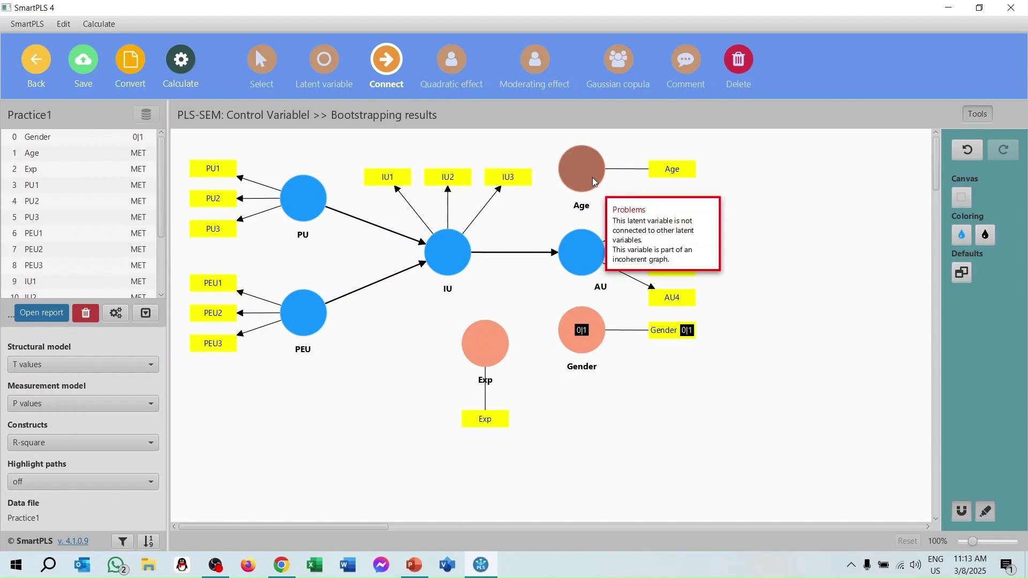
pyautogui.moveTo(594, 182); pyautogui.dragTo(582, 251)
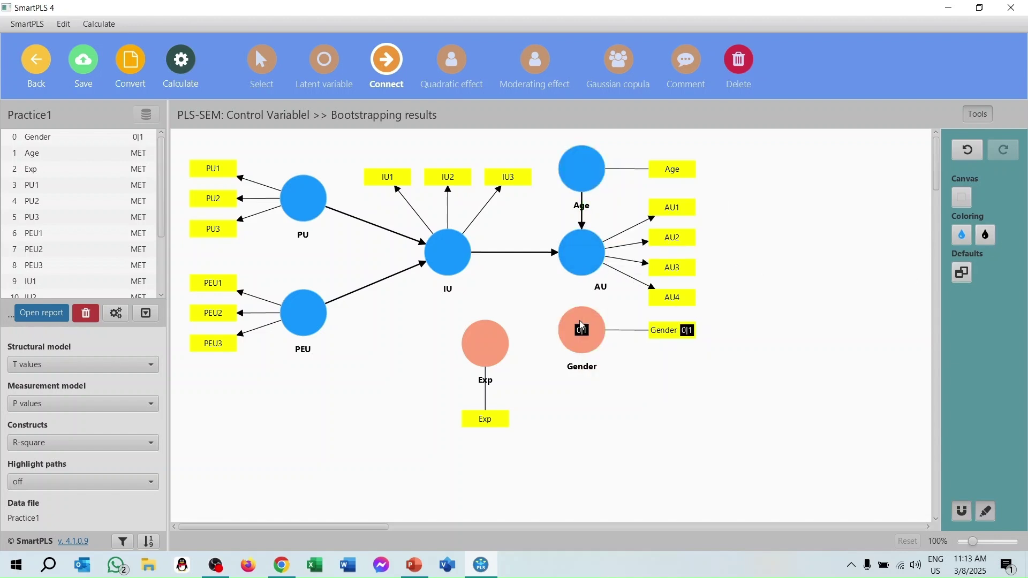
pyautogui.moveTo(582, 325); pyautogui.dragTo(582, 257)
pyautogui.moveTo(485, 342); pyautogui.dragTo(569, 269)
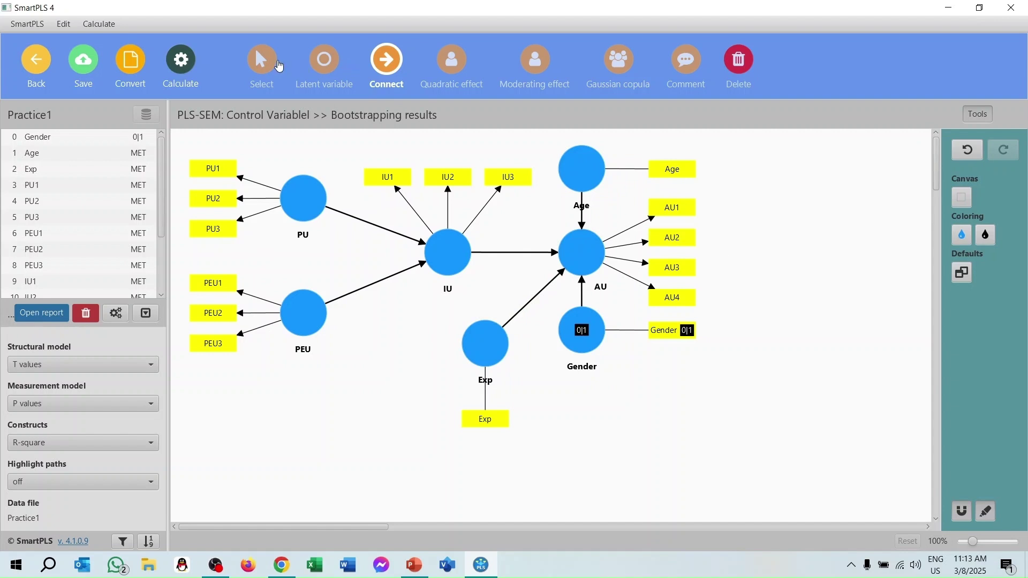
# Step: Reposition the Age, AU and Exp labels clear of the arrows and save the model
pyautogui.click(261, 62)
pyautogui.moveTo(581, 205); pyautogui.dragTo(610, 208)
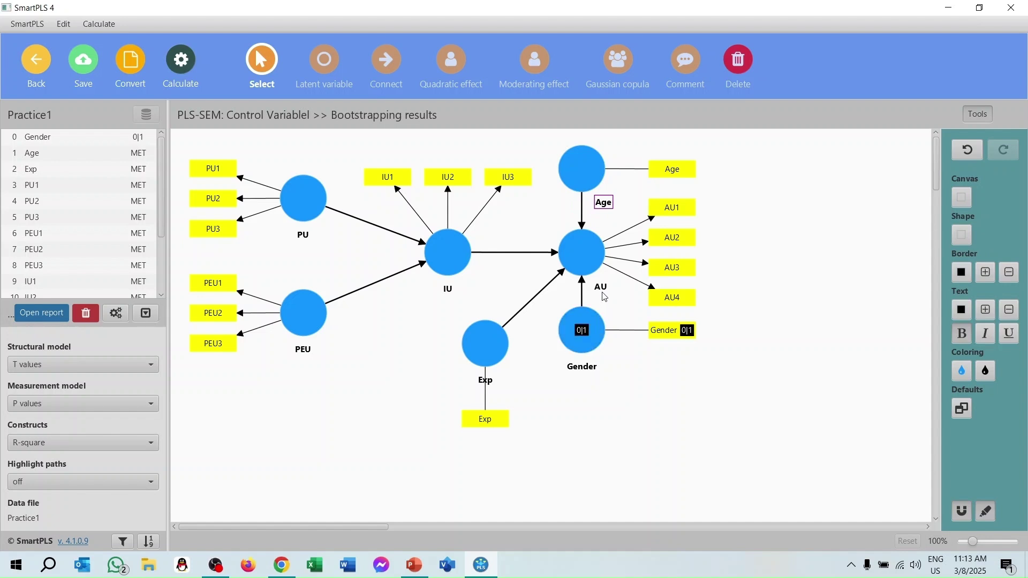
pyautogui.moveTo(605, 291); pyautogui.dragTo(609, 286)
pyautogui.moveTo(491, 388); pyautogui.dragTo(513, 382)
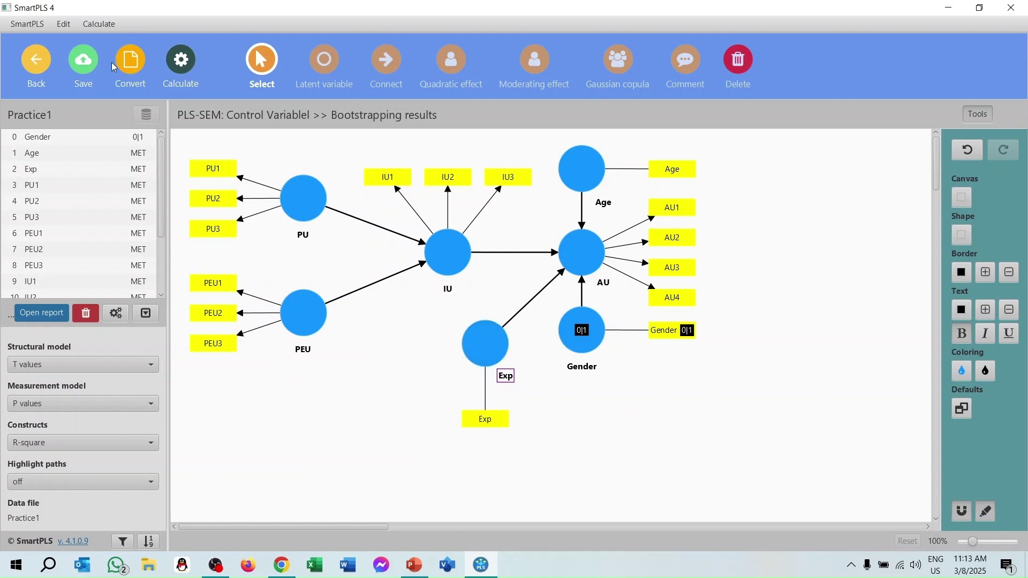
pyautogui.click(88, 68)
pyautogui.click(188, 66)
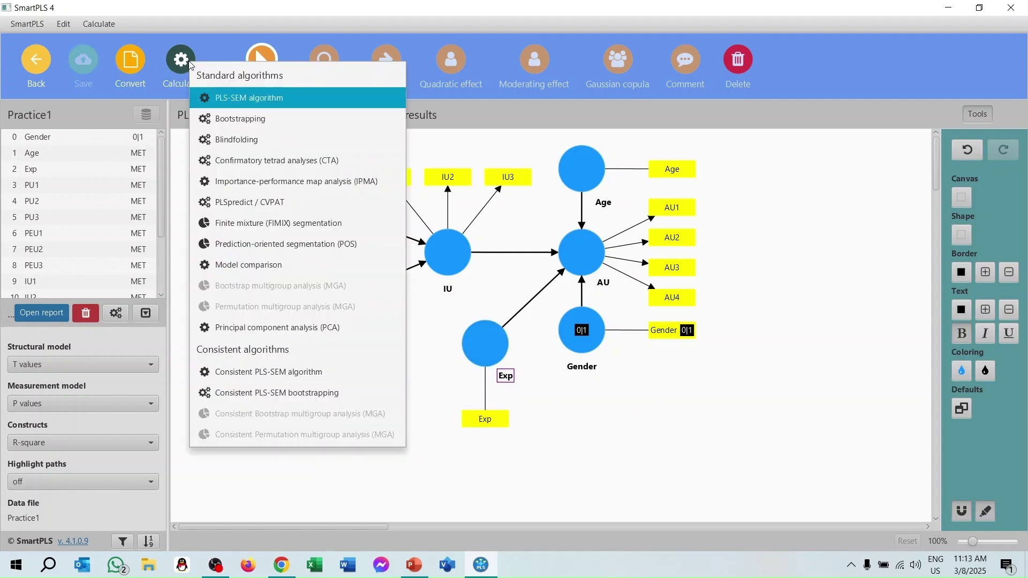
# Step: Run the PLS-SEM algorithm on the model with the three control variables
pyautogui.click(257, 102)
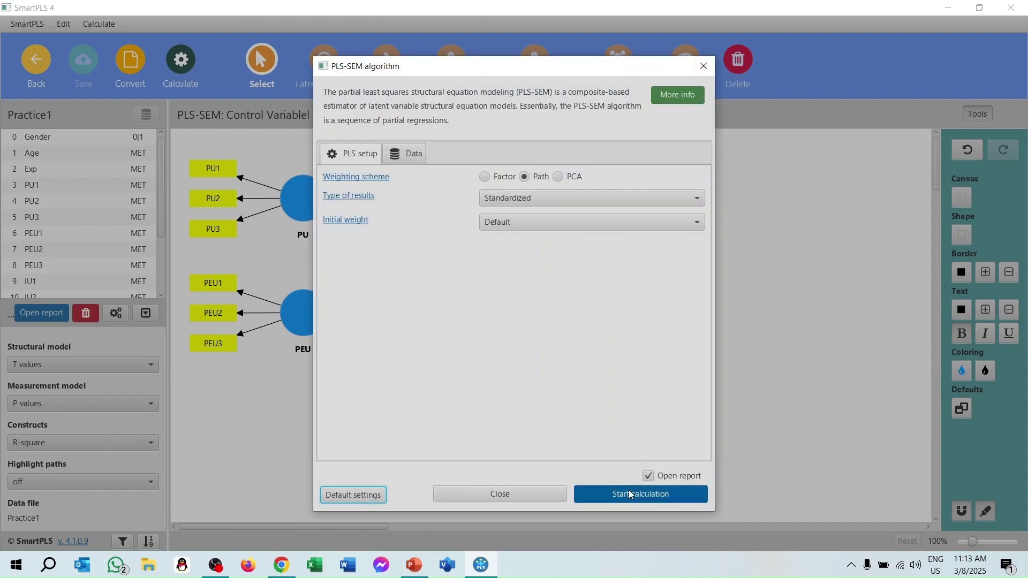
pyautogui.click(632, 494)
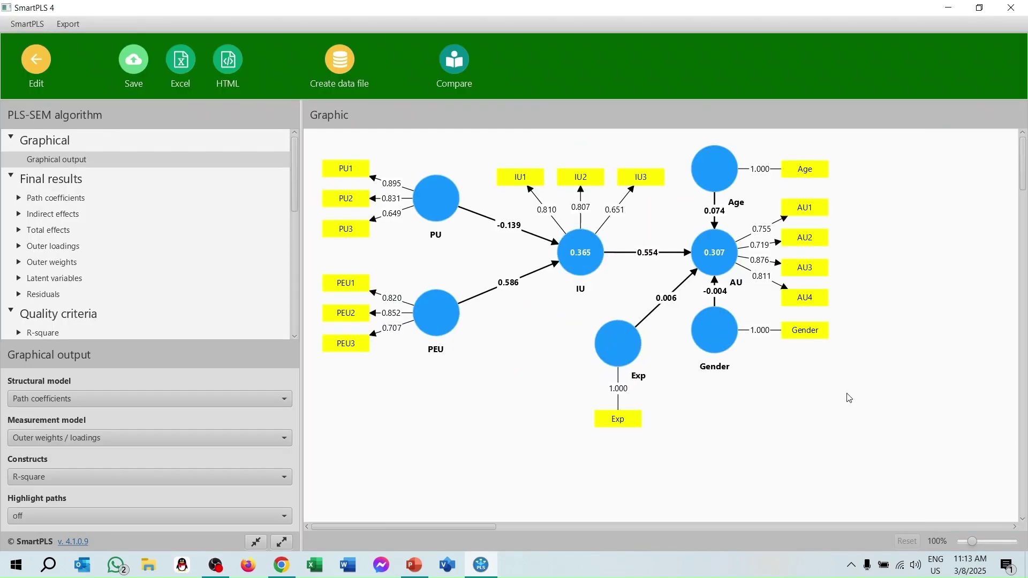
pyautogui.moveTo(714, 265)
# Step: Check the model fit results, then bring the Control Variables PowerPoint deck to the front
pyautogui.scroll(-5, 78, 276)
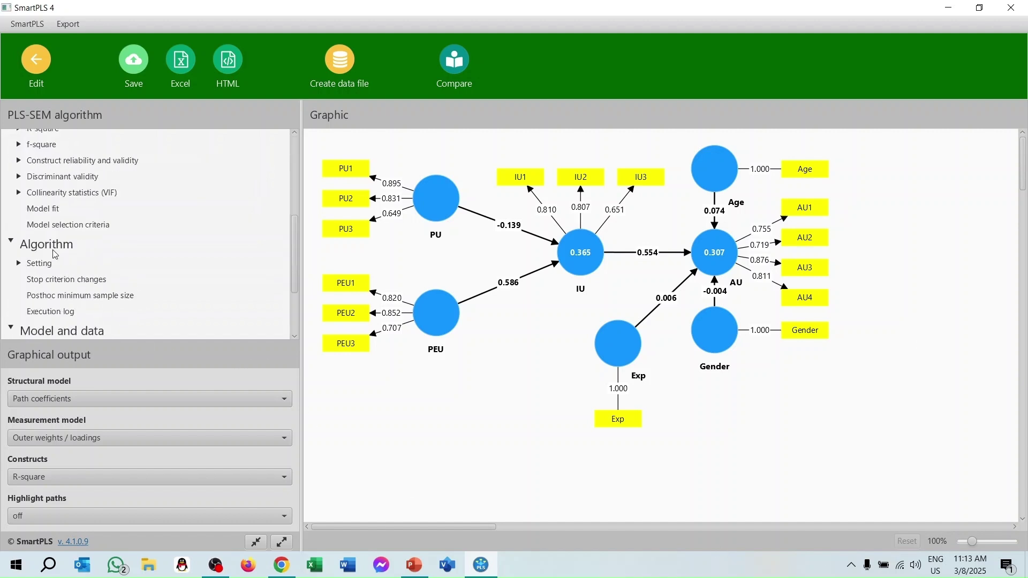
pyautogui.click(49, 209)
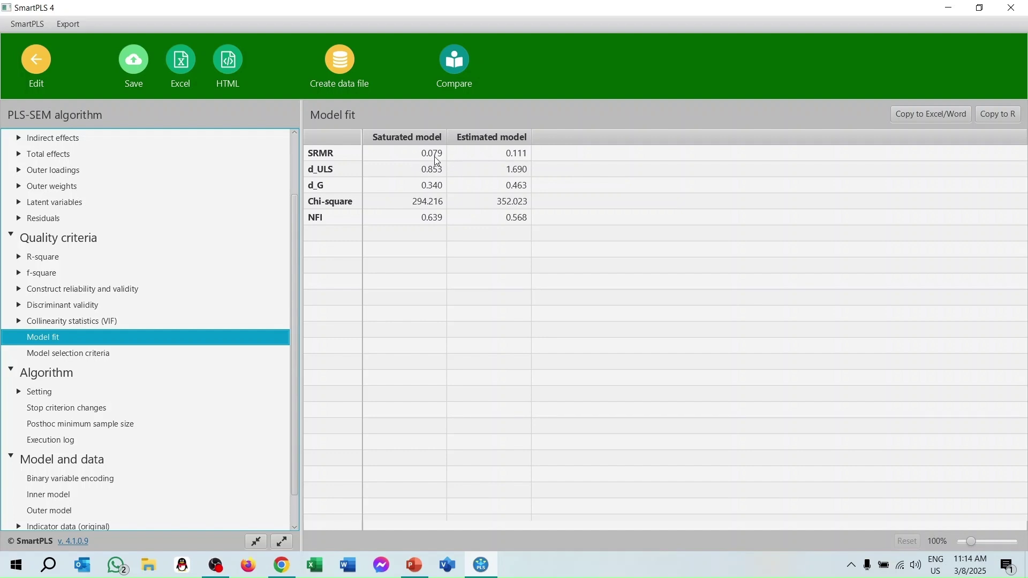
pyautogui.click(414, 564)
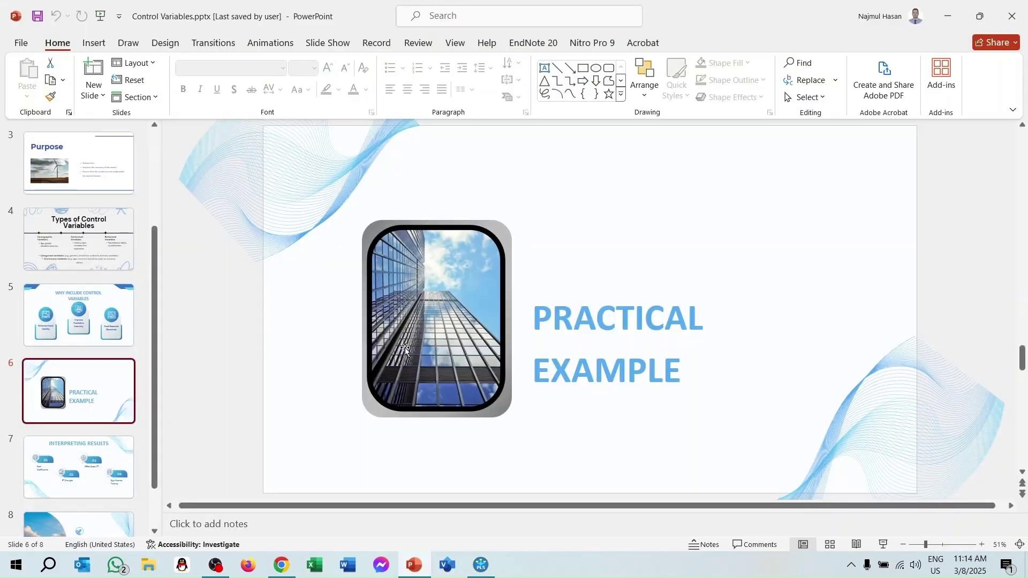
# Step: Show the Why Include Control Variables and Purpose slides, then minimize PowerPoint to return to SmartPLS
pyautogui.click(71, 343)
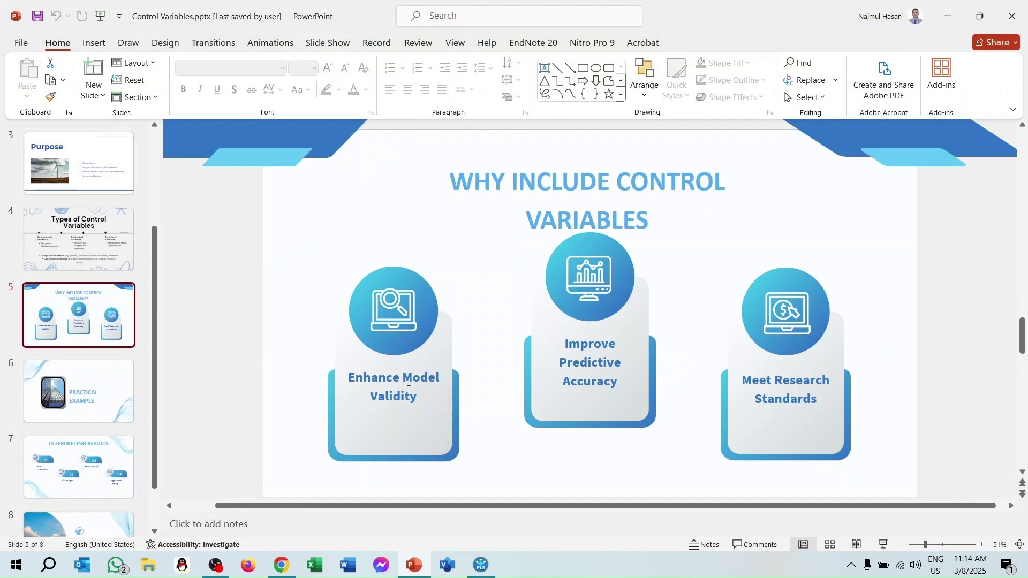
pyautogui.scroll(4, 4, 225)
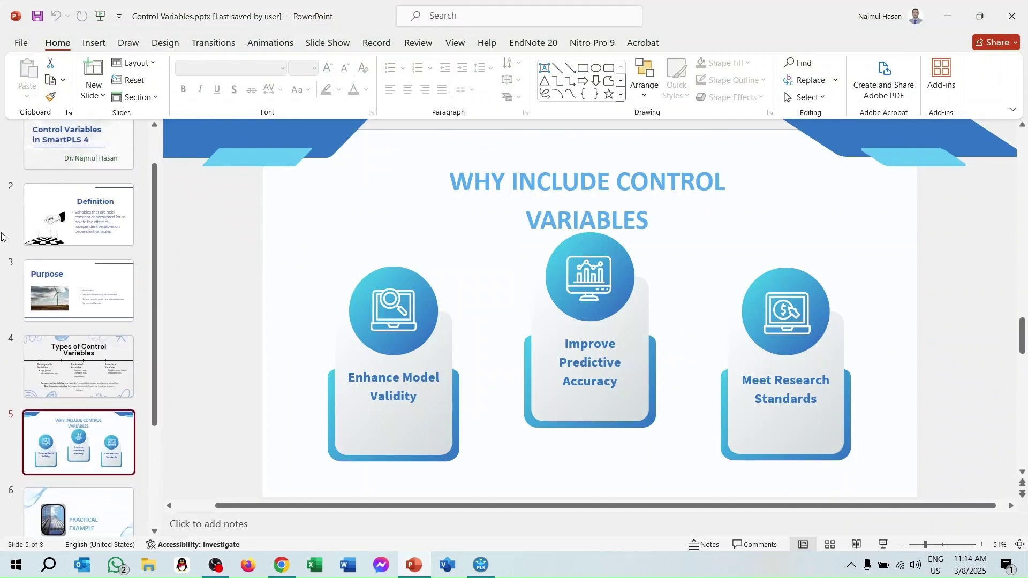
pyautogui.click(90, 317)
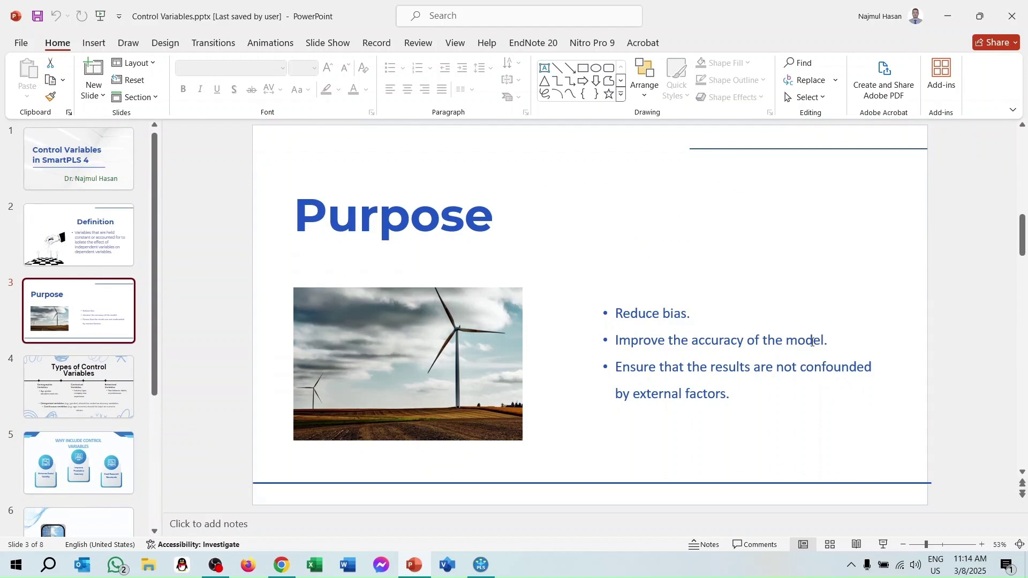
pyautogui.click(947, 16)
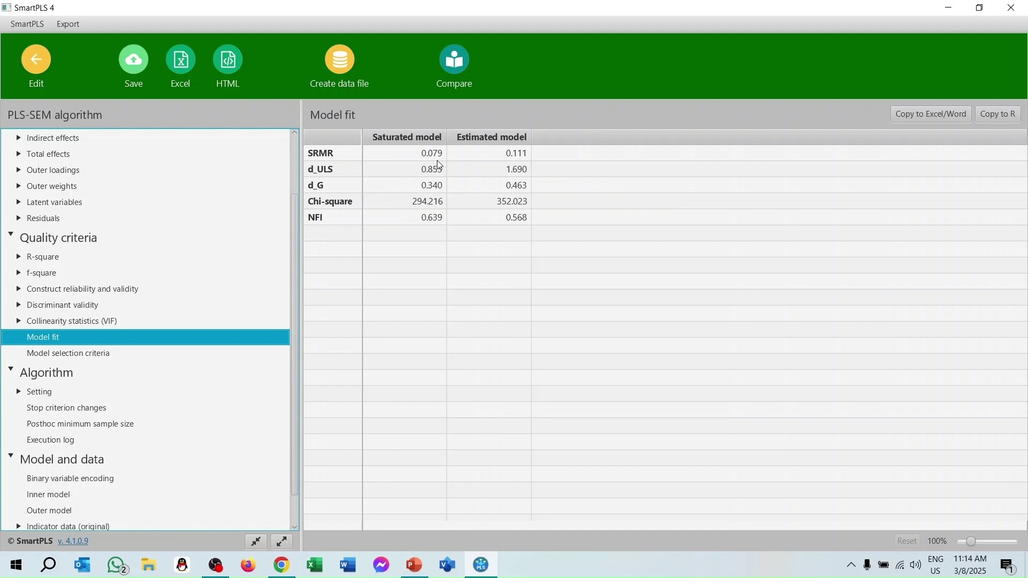
# Step: Display the results diagram: control paths Age 0.074, Exp 0.006, Gender -0.004, AU R² 0.307
pyautogui.scroll(3, 63, 298)
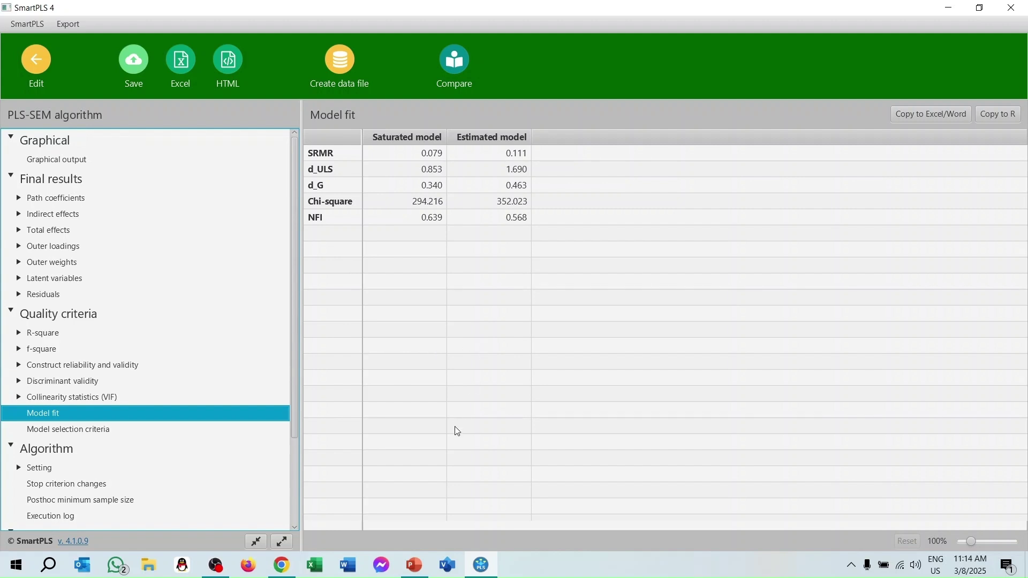
pyautogui.click(481, 564)
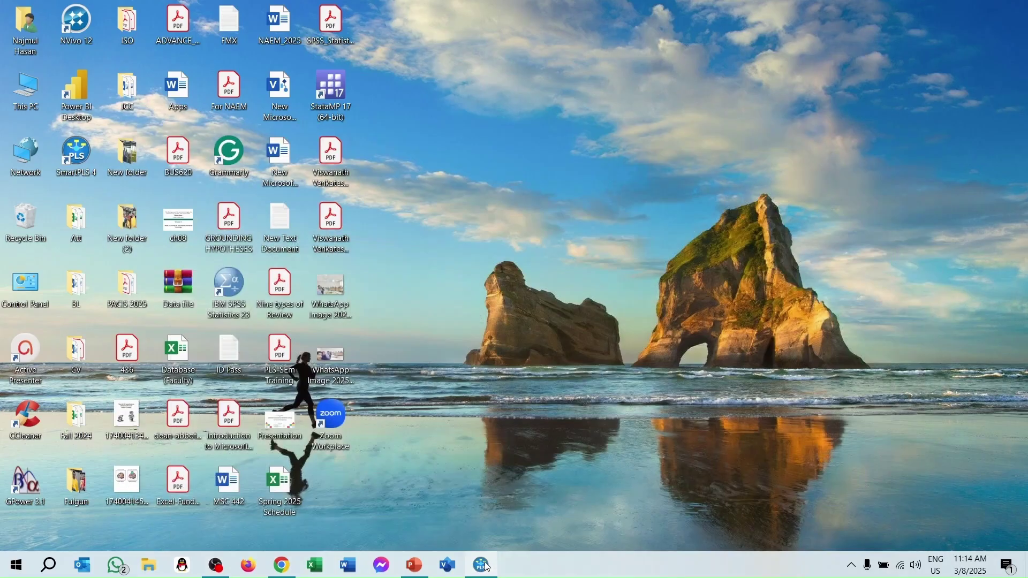
pyautogui.click(481, 565)
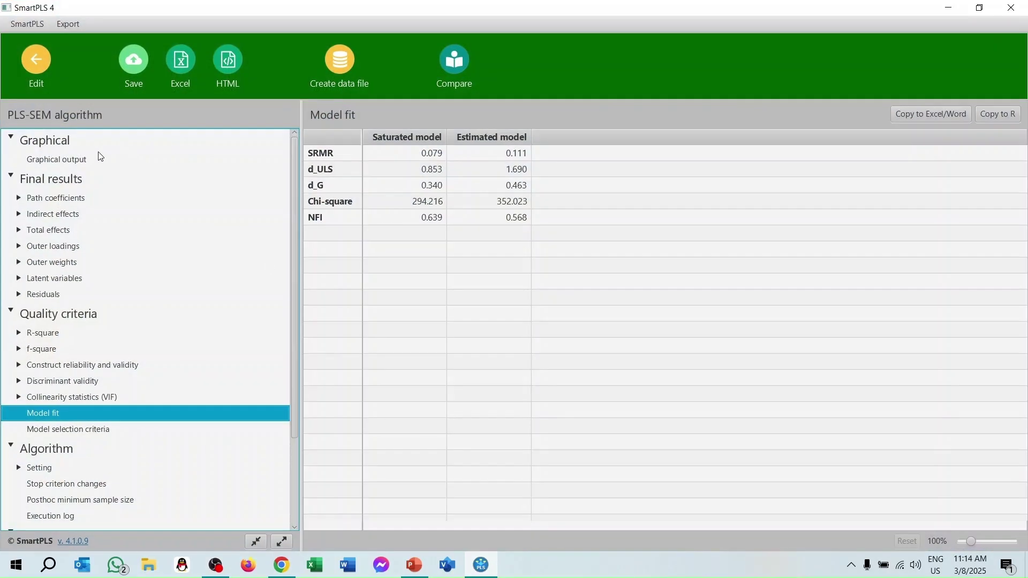
pyautogui.click(56, 160)
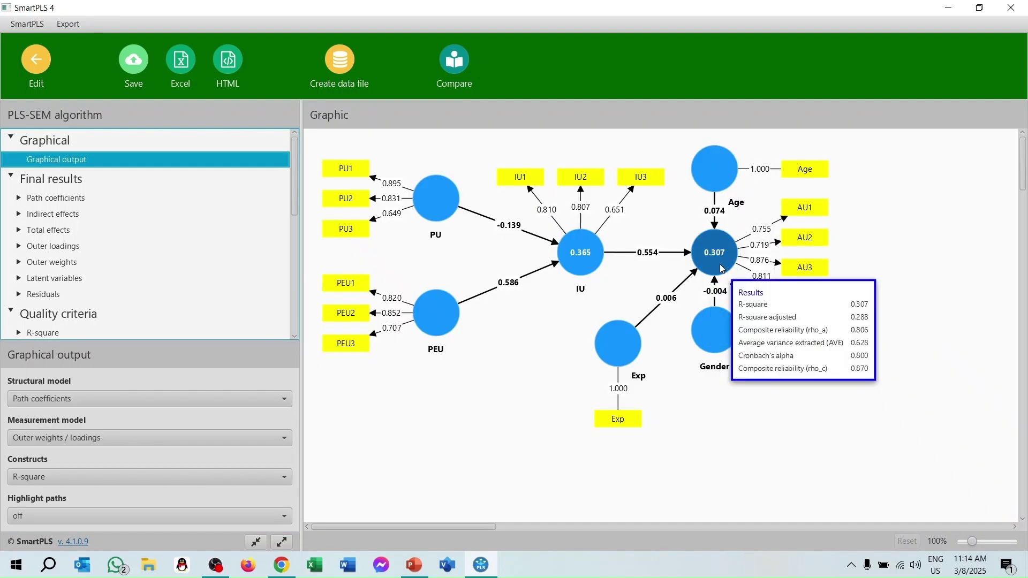
pyautogui.moveTo(720, 256)
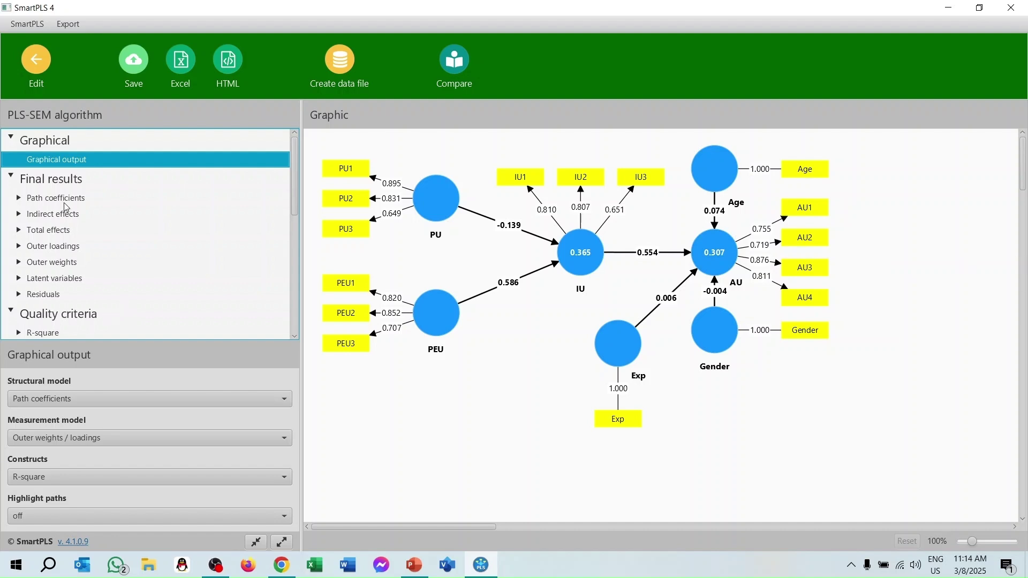
pyautogui.click(35, 59)
pyautogui.click(181, 59)
# Step: Run bootstrapping on the model with the Age, Gender and Exp controls
pyautogui.click(236, 116)
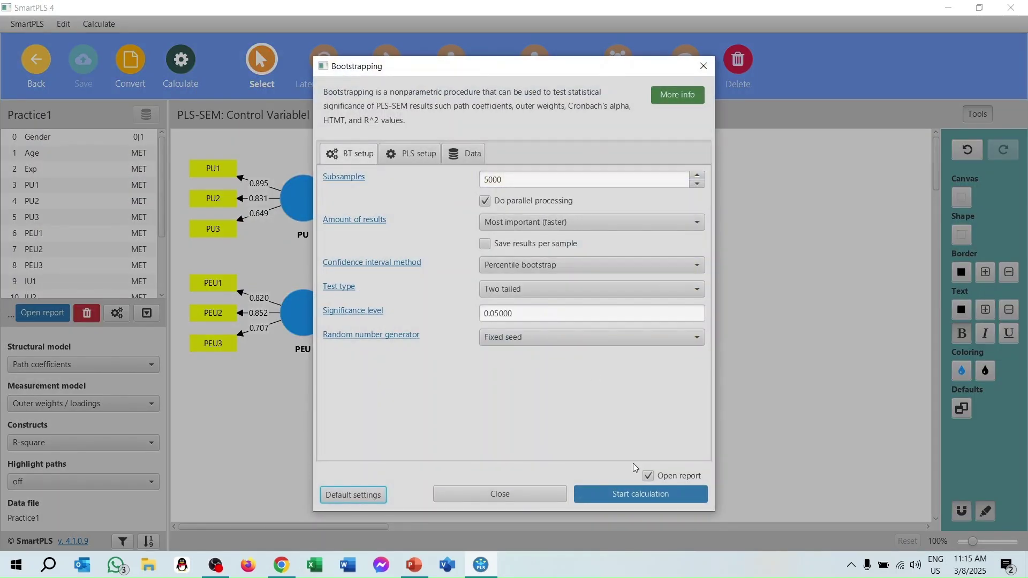
pyautogui.click(648, 492)
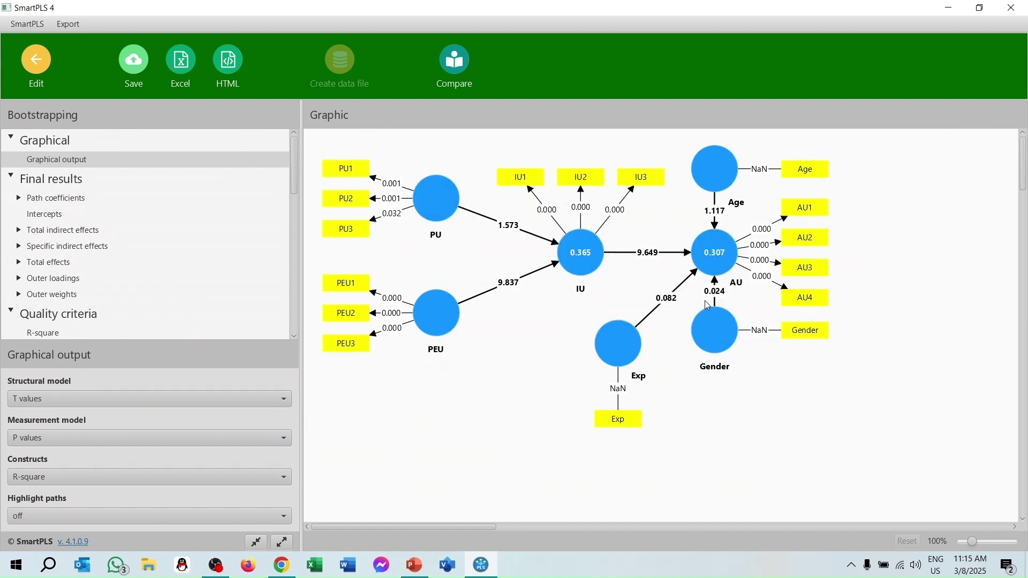
pyautogui.moveTo(722, 185)
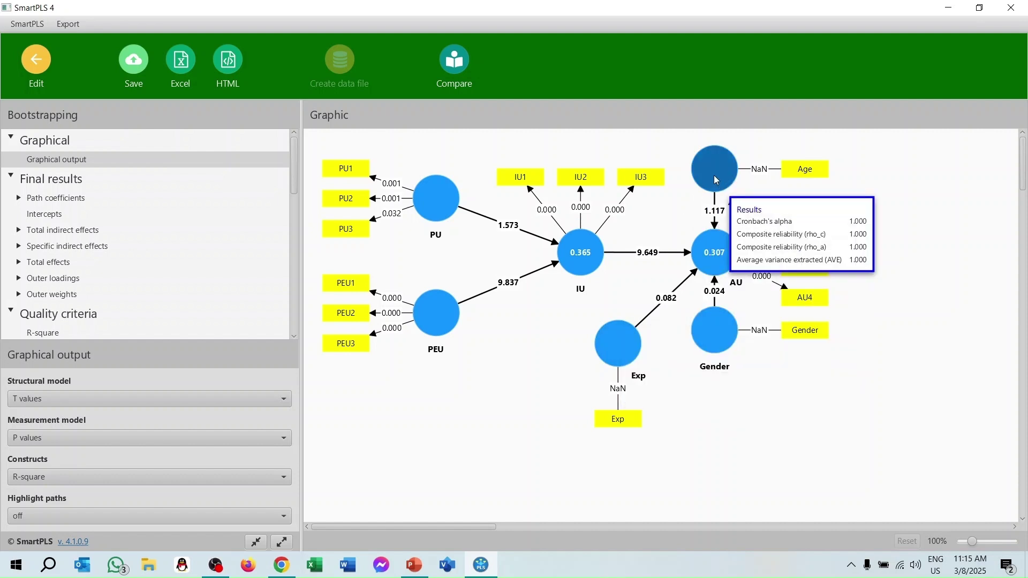
# Step: Open the bootstrapped path coefficients table and highlight the Age, Exp and Gender → AU rows
pyautogui.moveTo(636, 343)
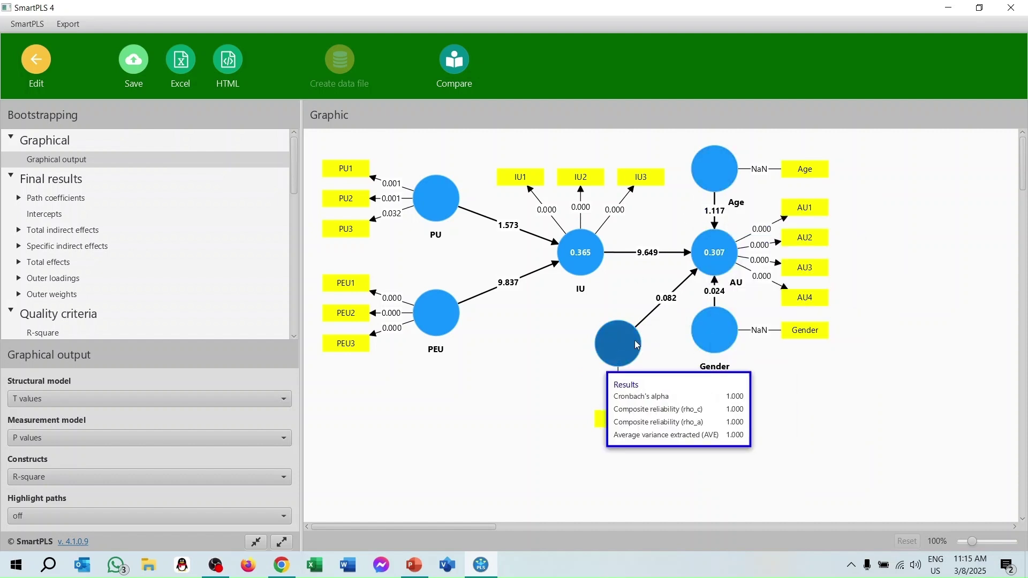
pyautogui.click(54, 199)
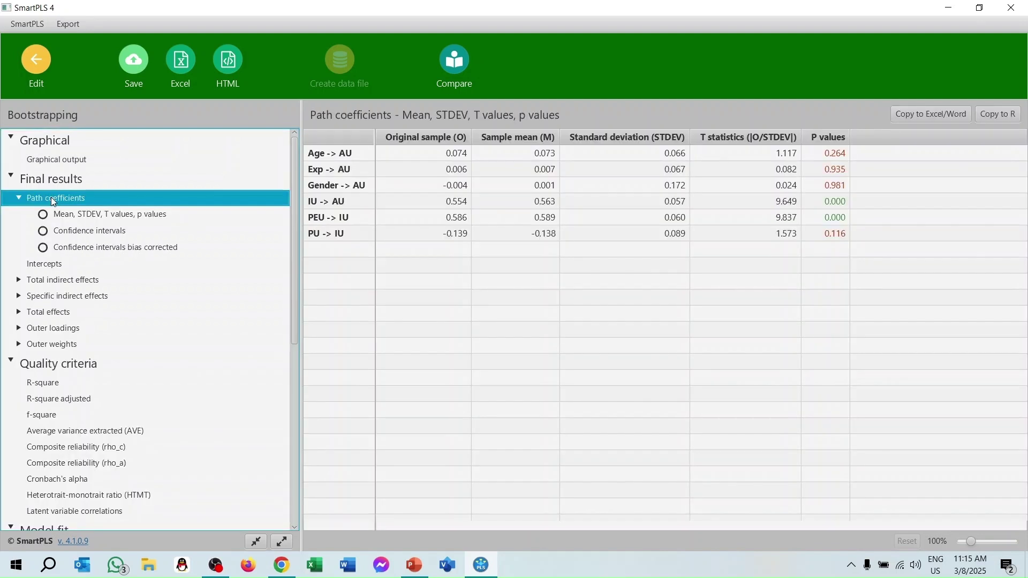
pyautogui.click(326, 153)
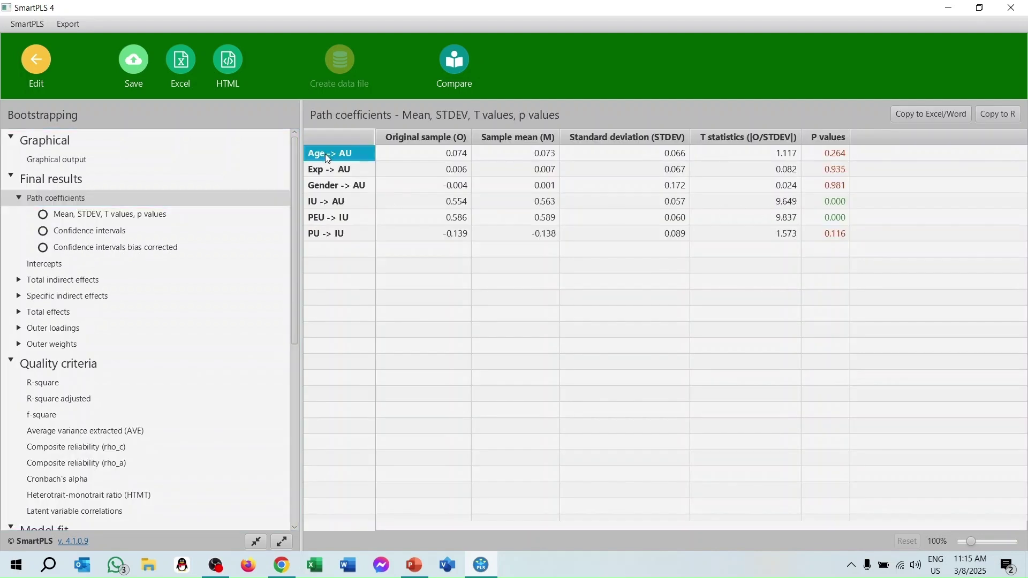
pyautogui.click(325, 169)
pyautogui.click(329, 185)
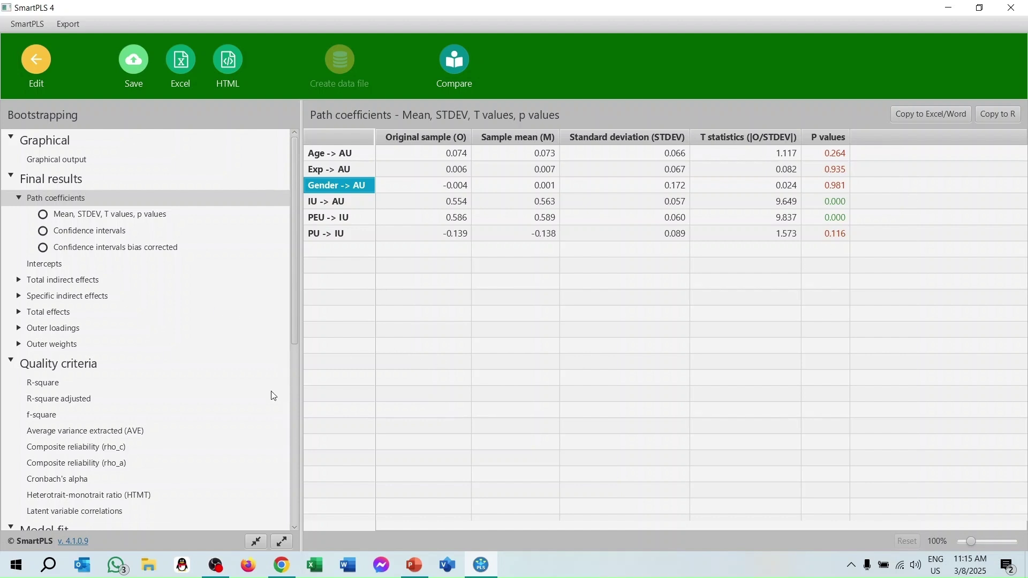
# Step: Return to the bootstrapped path diagram and view Gender's results summary, all reliabilities at 1.000
pyautogui.click(66, 161)
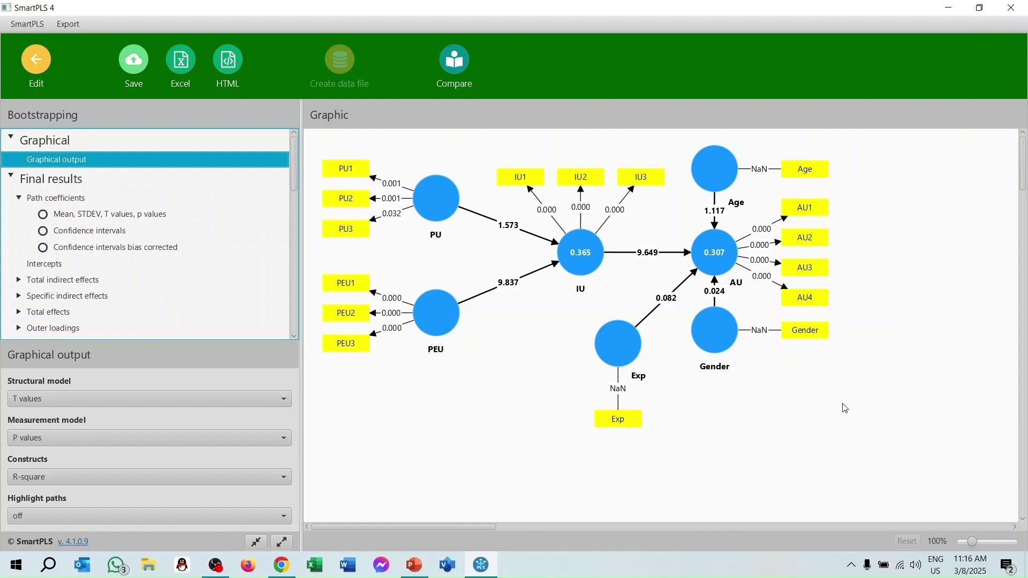
pyautogui.moveTo(695, 336)
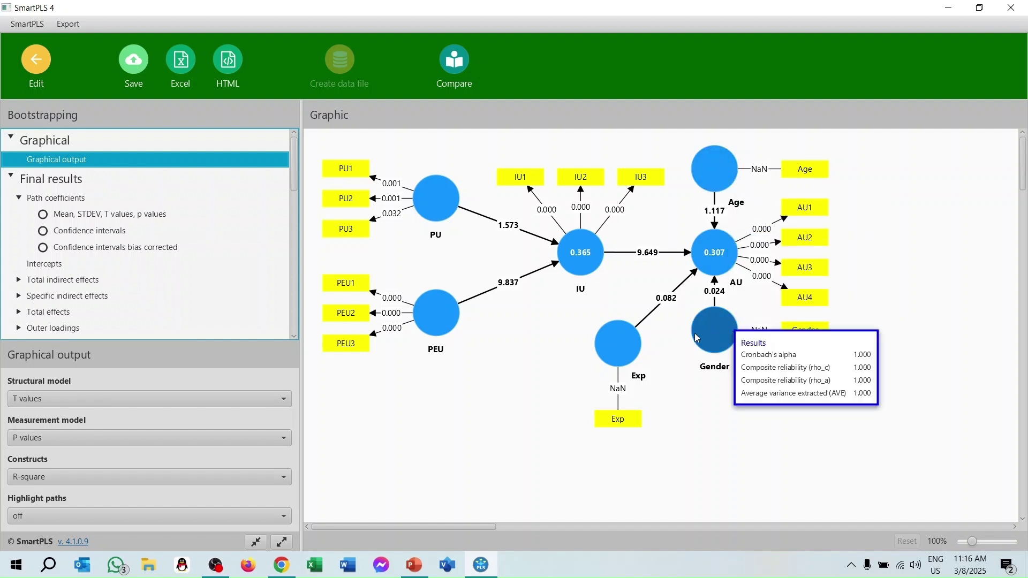
pyautogui.moveTo(630, 345)
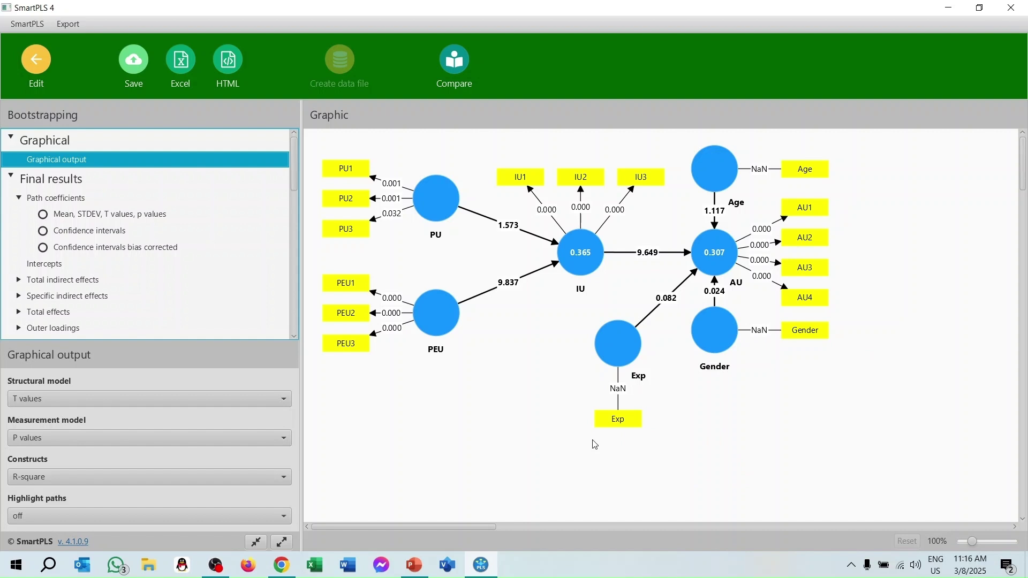
# Step: Present the Interpreting Results slide as a full-screen slide show with the laser pointer on
pyautogui.click(415, 568)
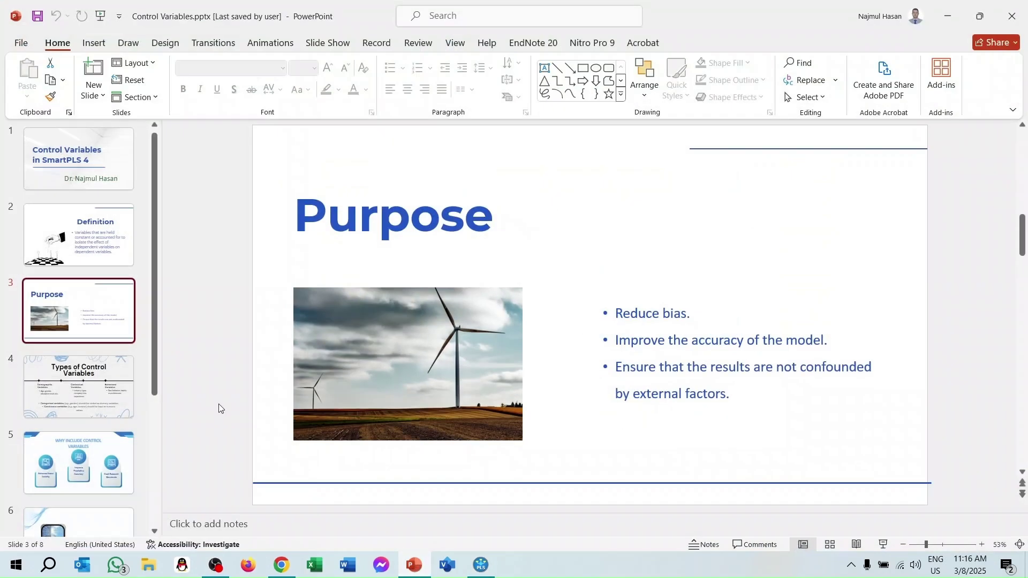
pyautogui.scroll(-4, 100, 408)
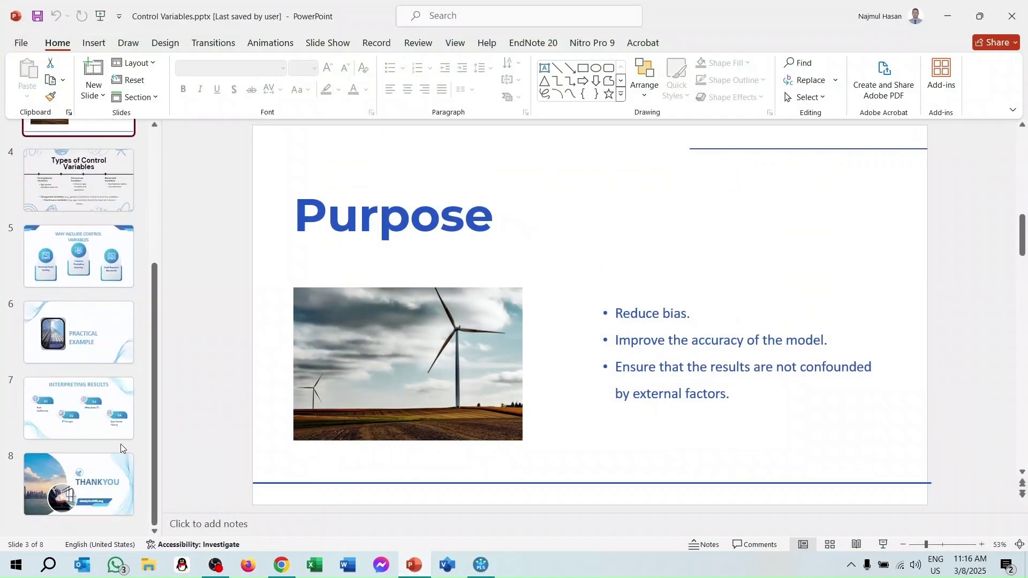
pyautogui.click(99, 428)
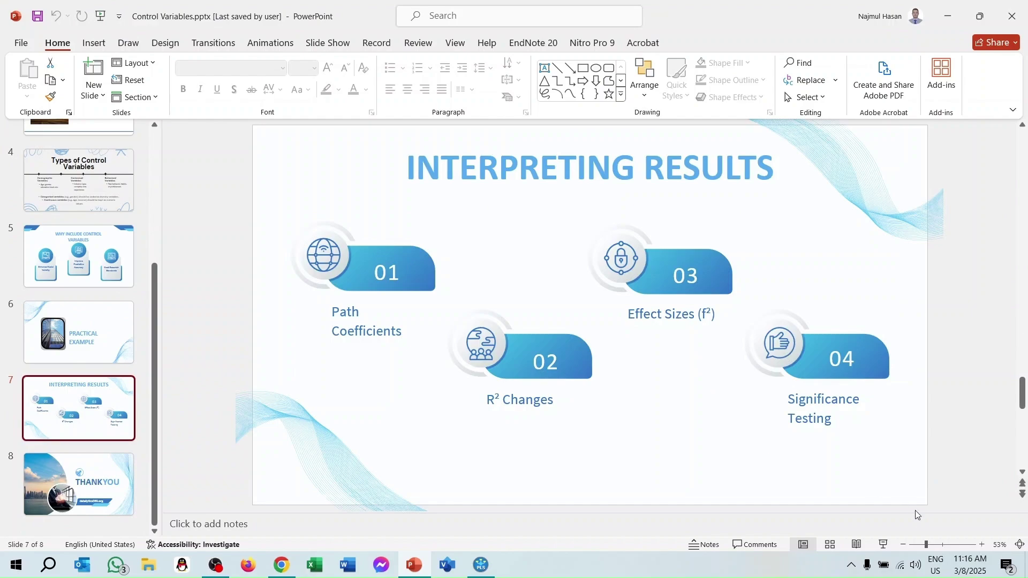
pyautogui.click(883, 544)
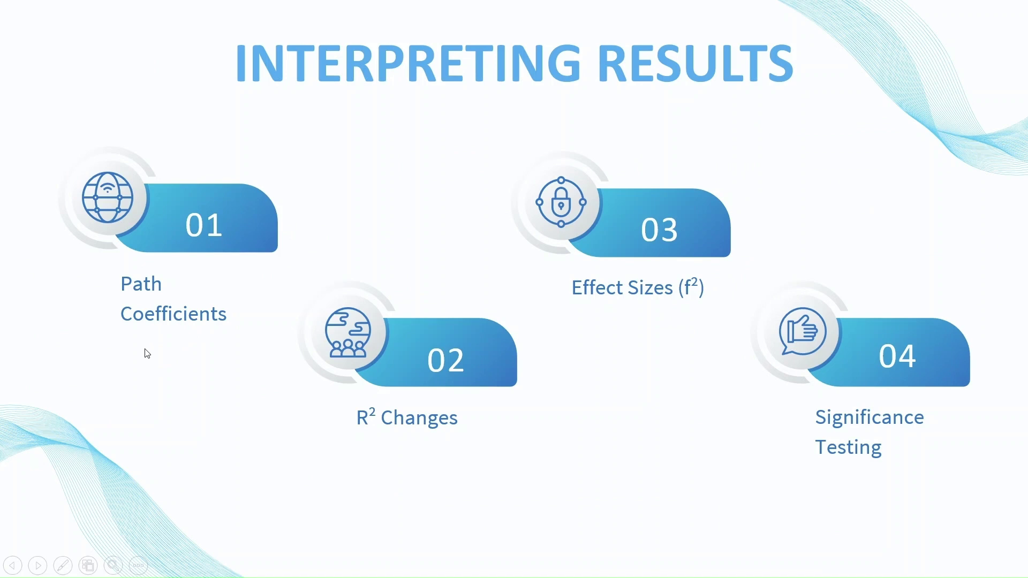
pyautogui.hotkey('ctrl', 'l')
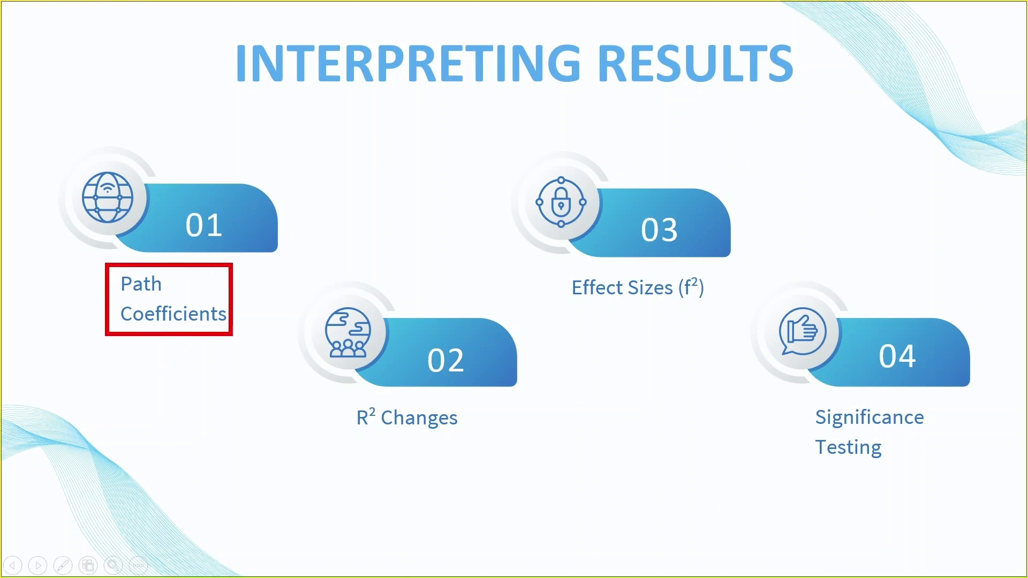